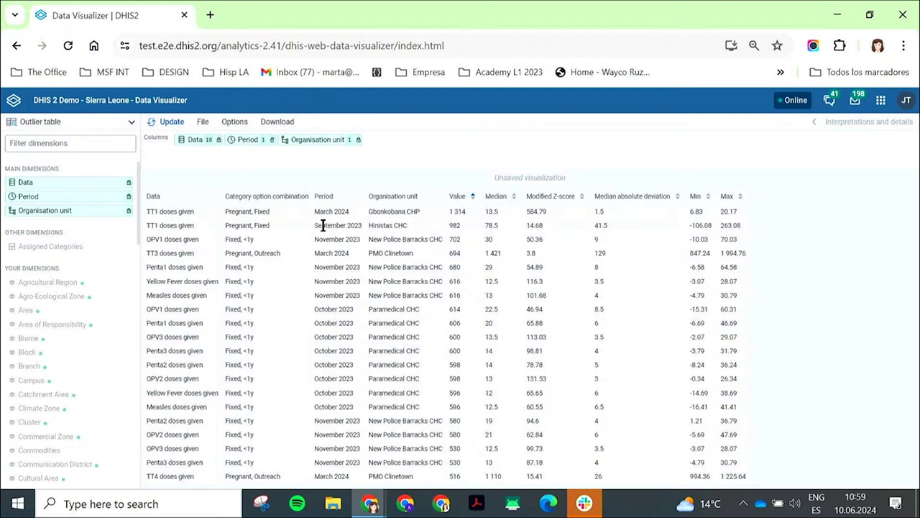
Limit the outlier table to a maximum of 10 results and update it
click(232, 127)
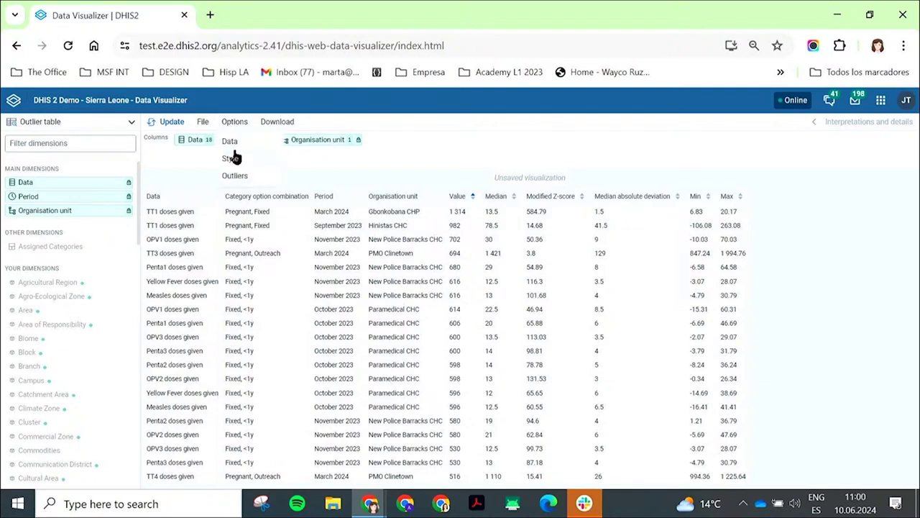
click(231, 142)
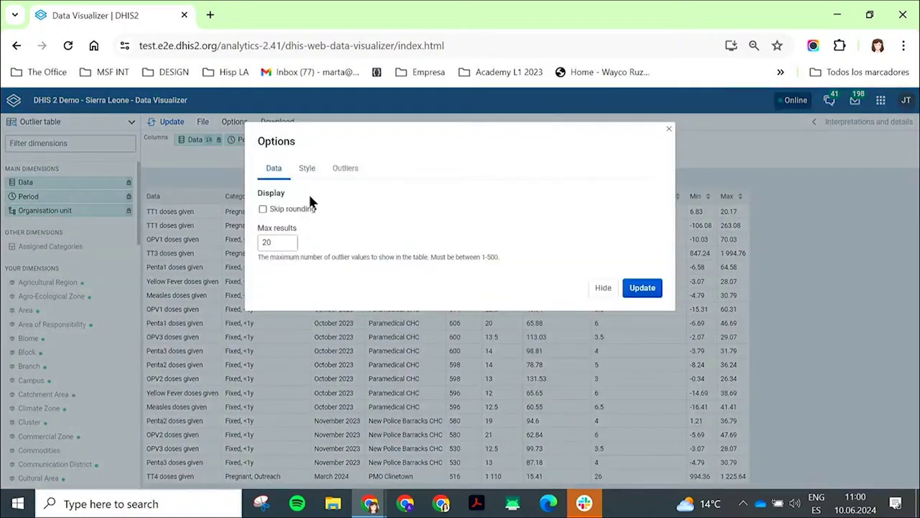
click(273, 241)
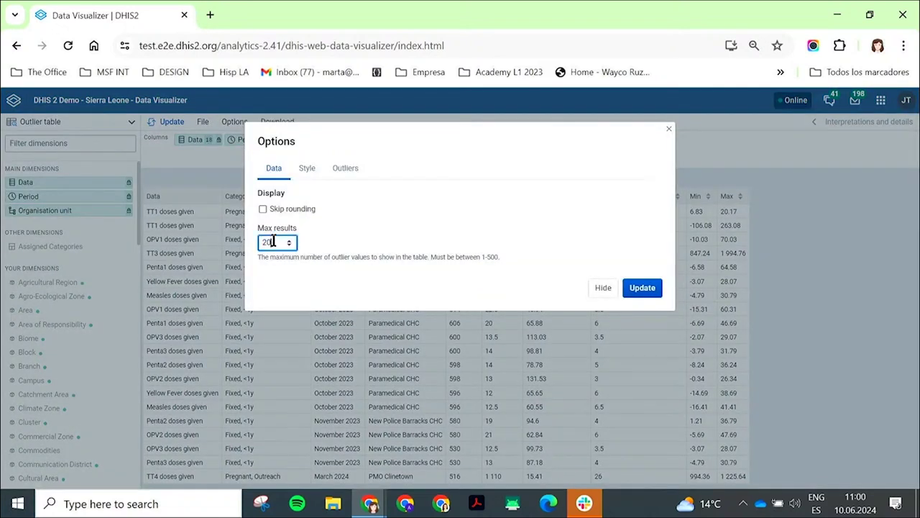
key(BackSpace)
key(BackSpace)
text(11)
key(BackSpace)
text(0)
click(652, 293)
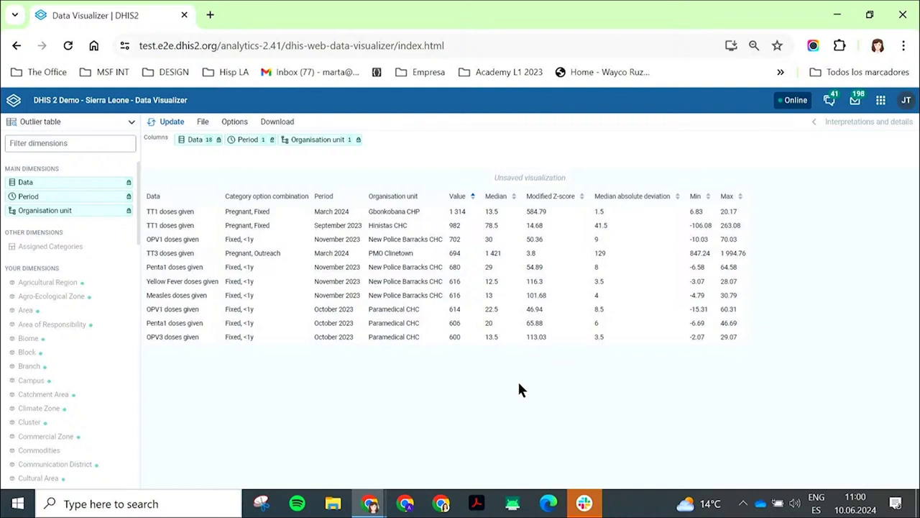
Switch to the What's New in DHIS2 slideshow and advance to the Tracked Entity Linelists slide
key(alt+Tab)
key(alt+Tab)
key(alt+Tab)
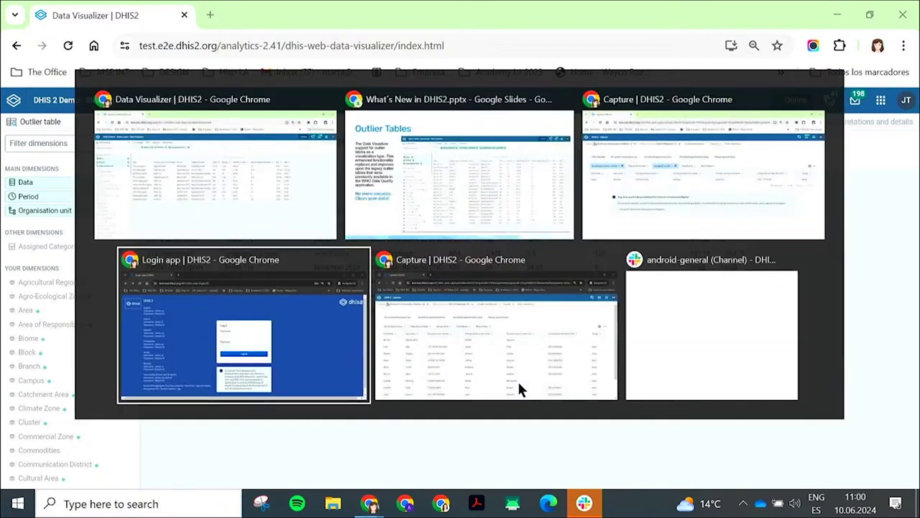
key(alt+Tab)
key(alt+Tab)
key(alt+Tab)
key(alt+Tab)
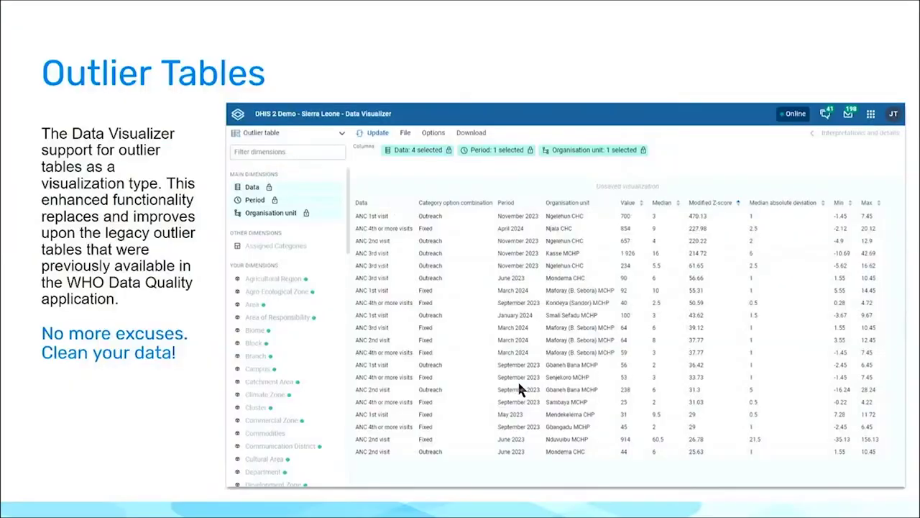
key(Right)
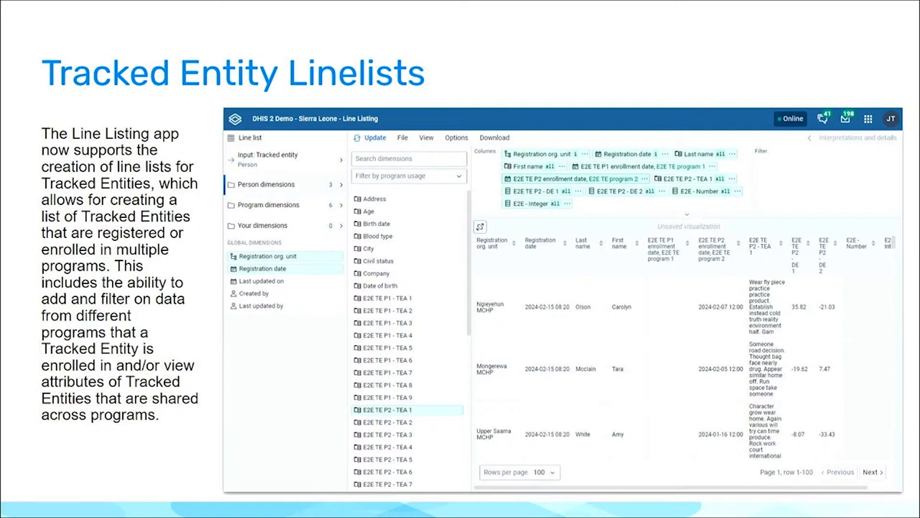
Return to DHIS2, open the Line Listing app and set the input to Tracked entity of type Person
key(alt+Tab)
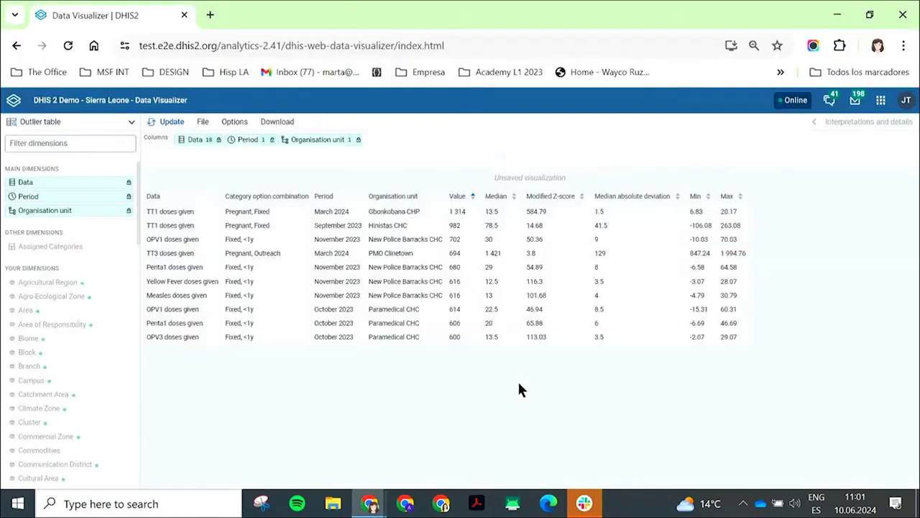
click(881, 100)
click(766, 180)
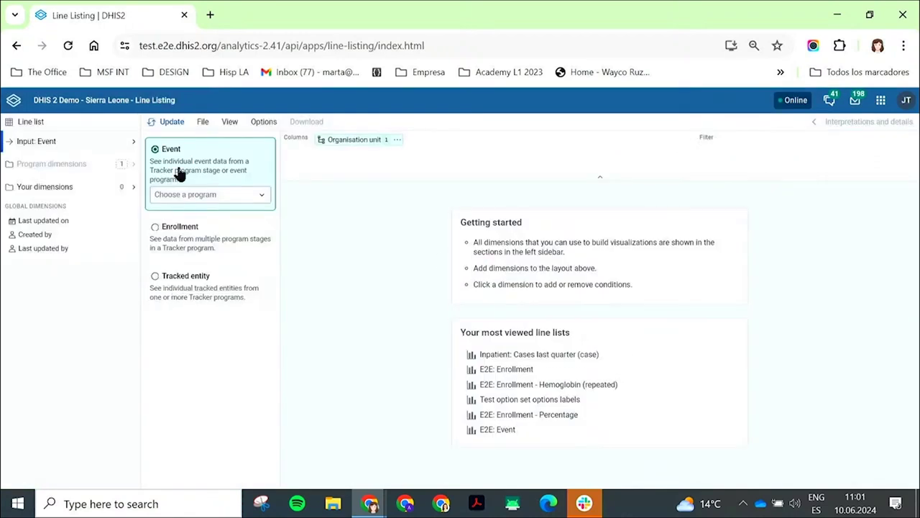
click(182, 284)
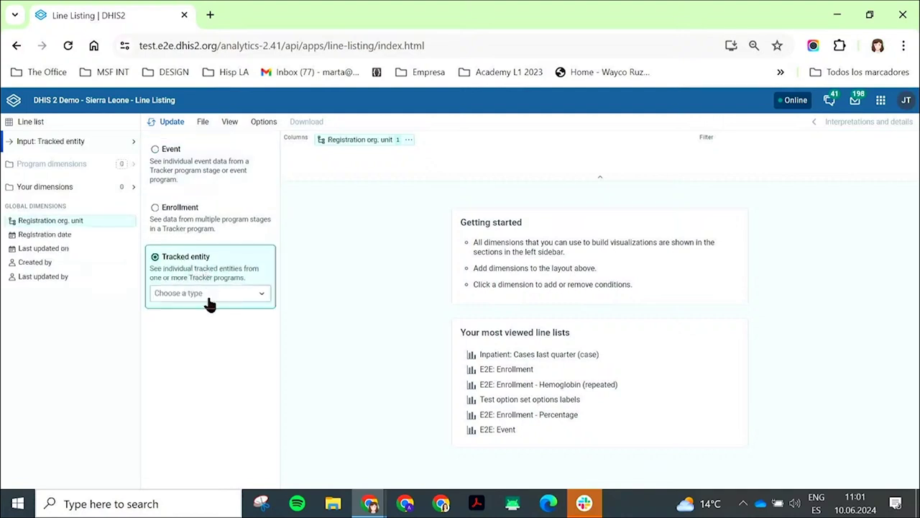
click(209, 298)
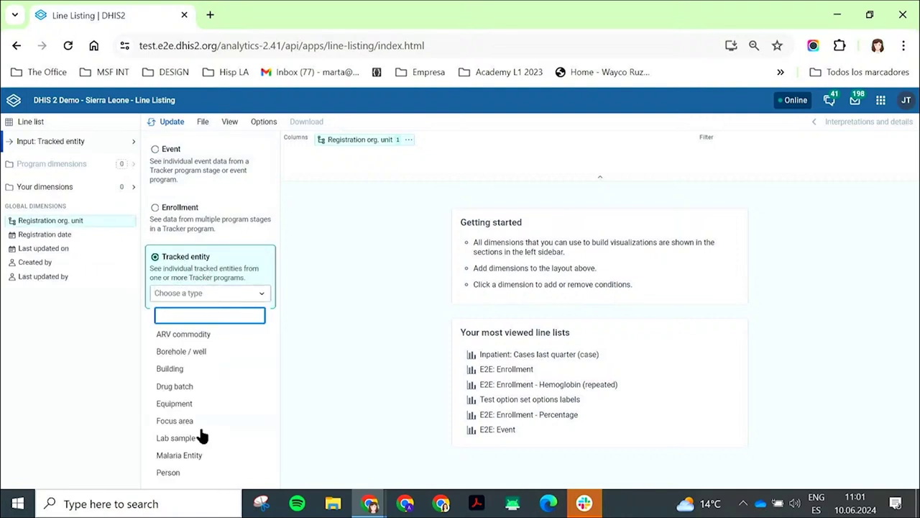
click(179, 473)
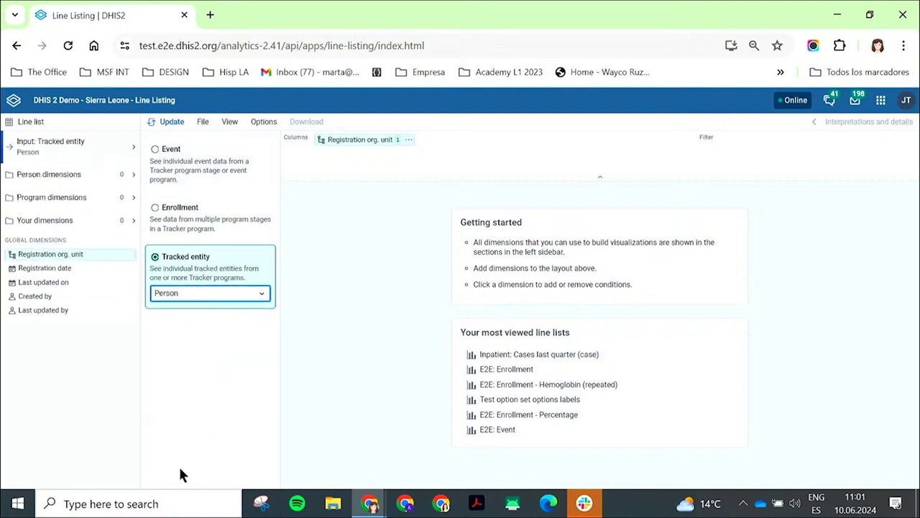
Add the person dimensions Last name and First name, both with lowercase "name", to the columns
click(54, 181)
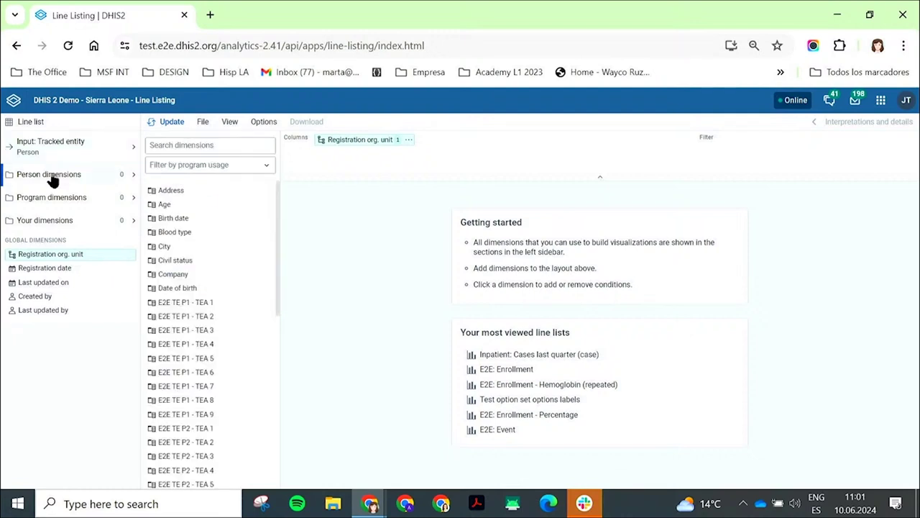
scroll(187, 323, down, 5)
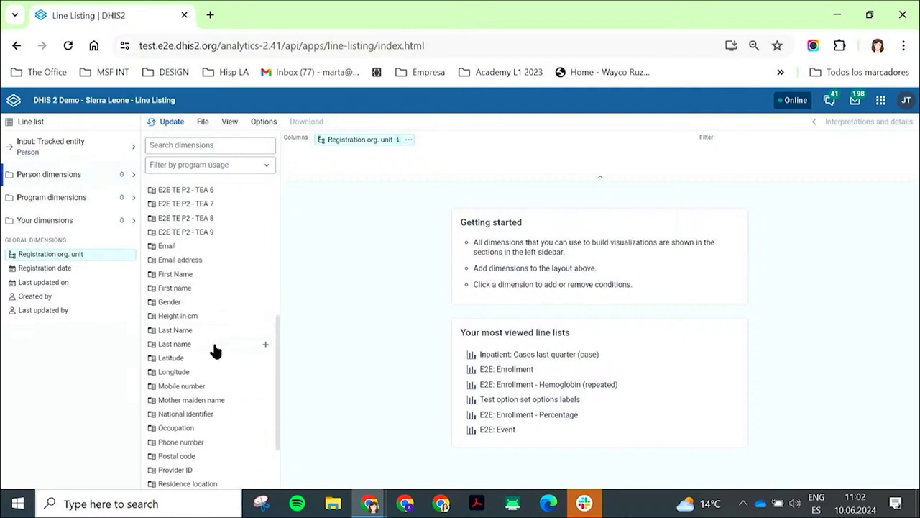
click(265, 346)
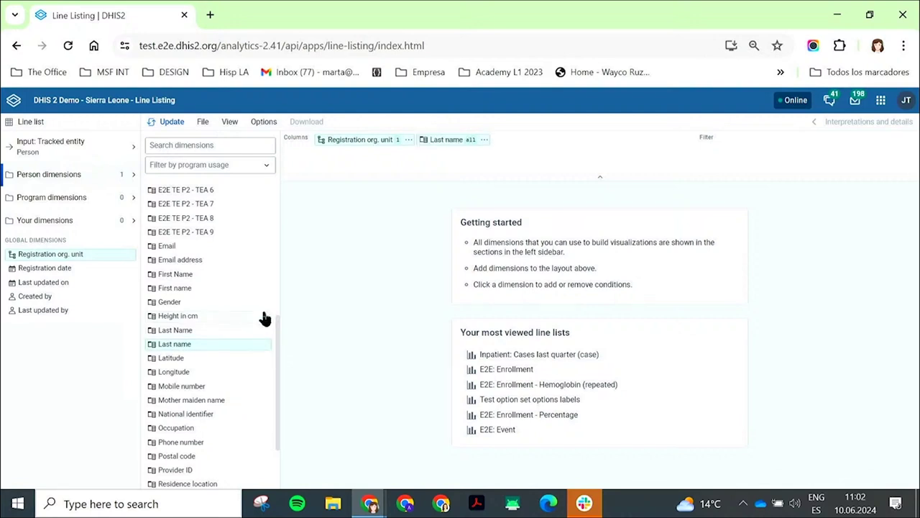
click(265, 290)
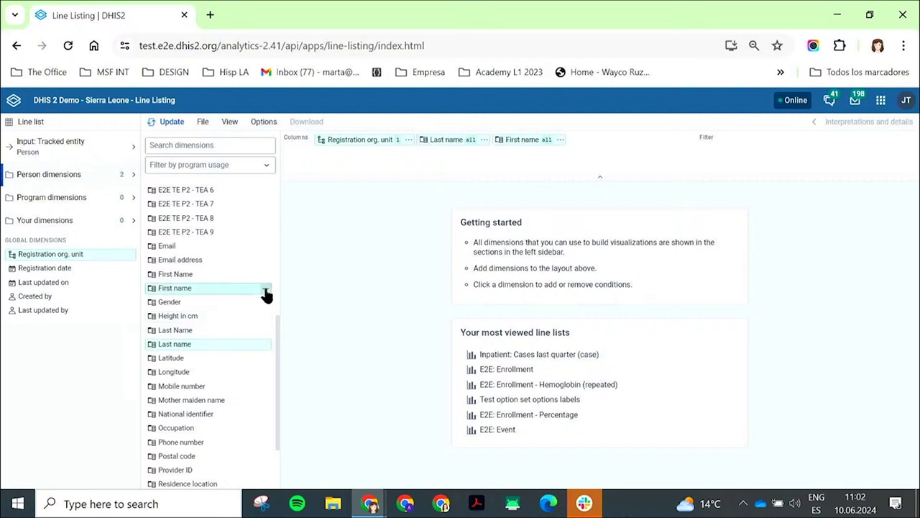
From E2E TE program 1, add the columns E2E TE P1 - DE 1 (cross stage) for stage 2, DE 2 and DE 3
click(55, 203)
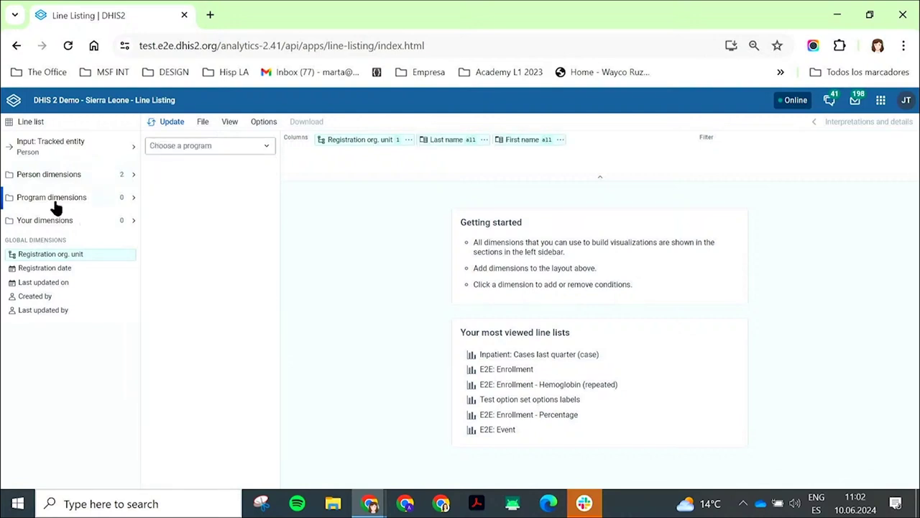
click(238, 146)
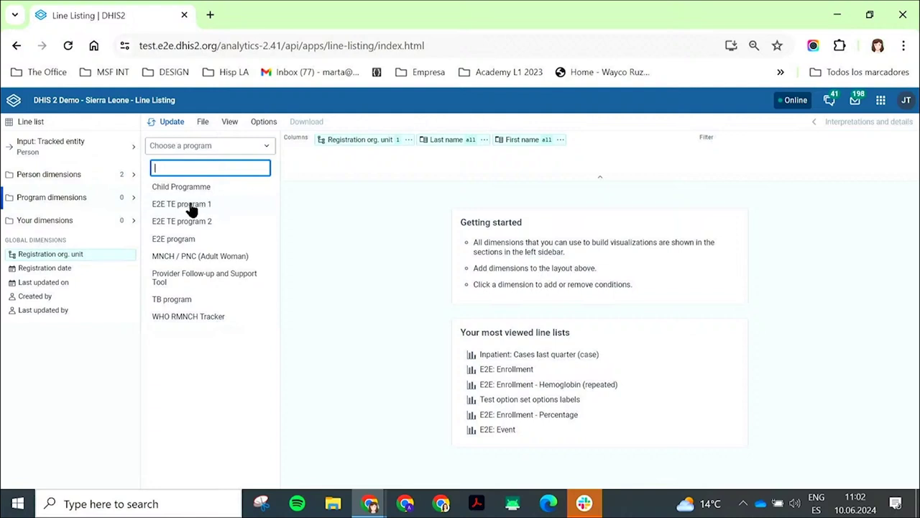
click(186, 206)
scroll(206, 367, down, 5)
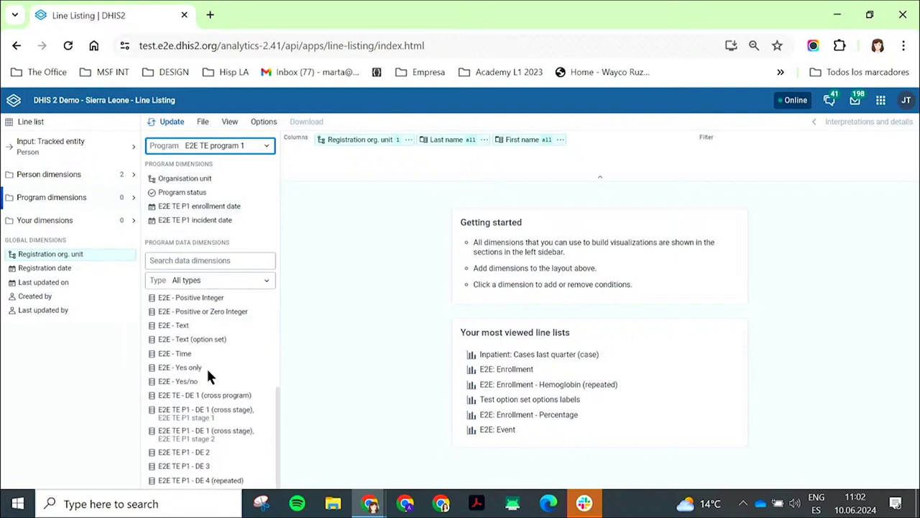
click(265, 435)
click(265, 453)
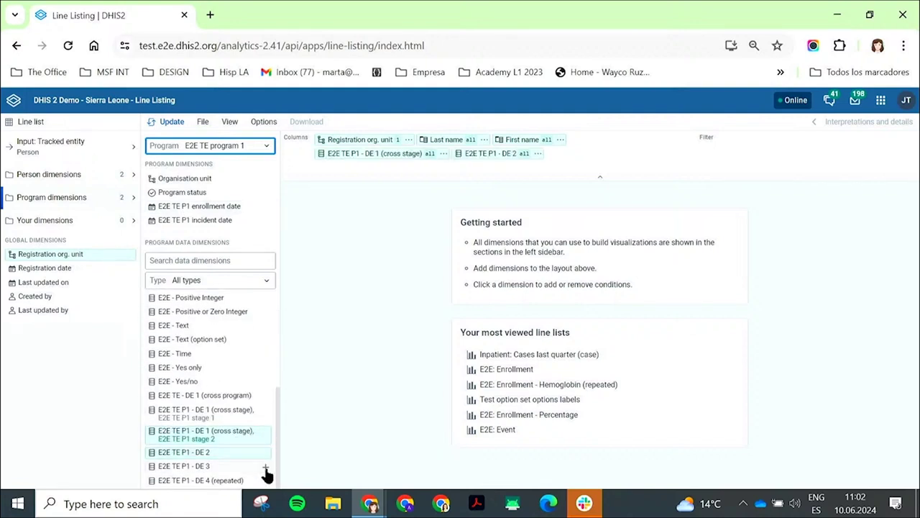
click(265, 468)
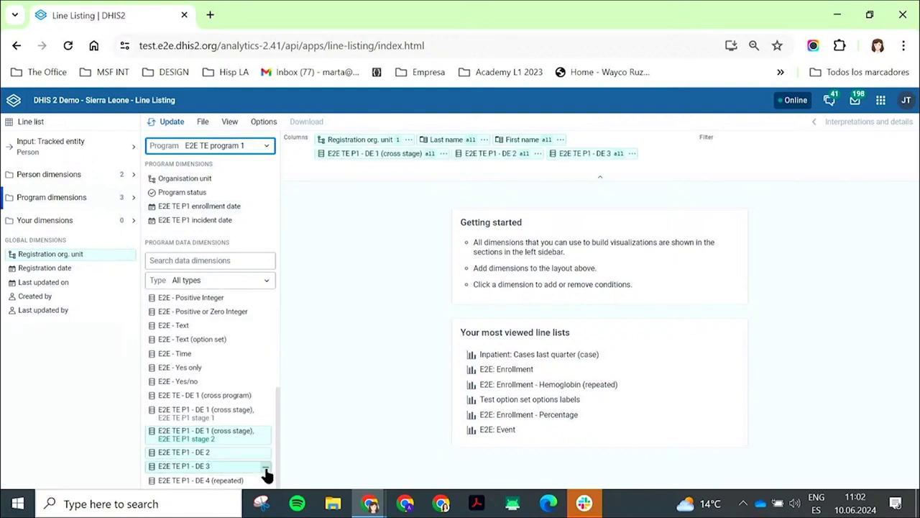
Add the E2E TE P1 enrollment date to the columns, restricted to the last 12 months
click(246, 207)
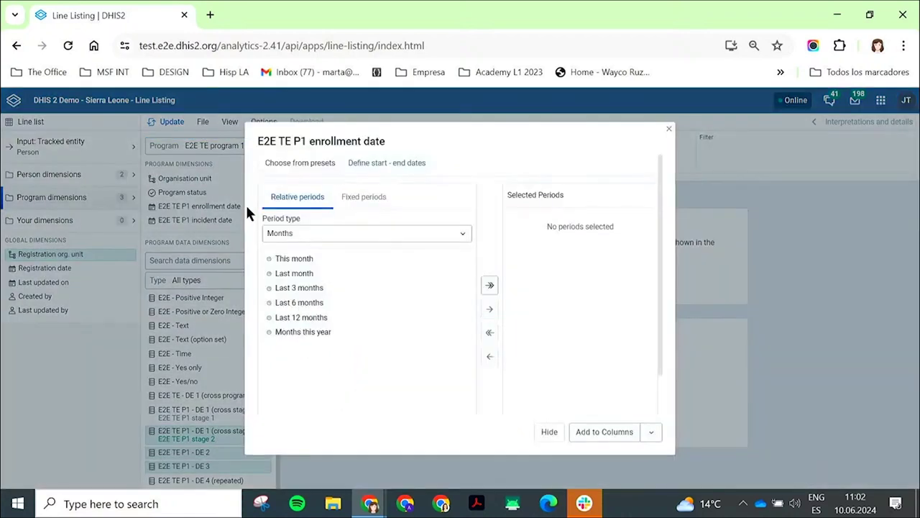
double_click(299, 318)
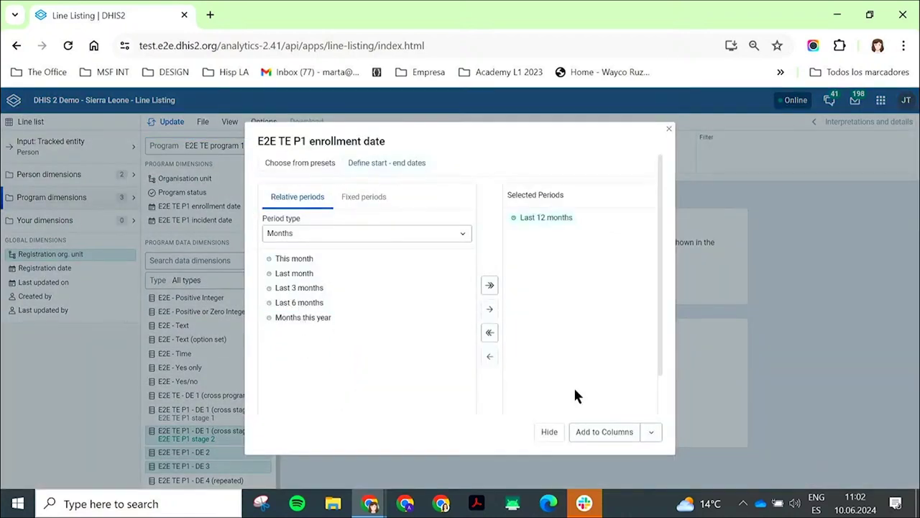
click(594, 435)
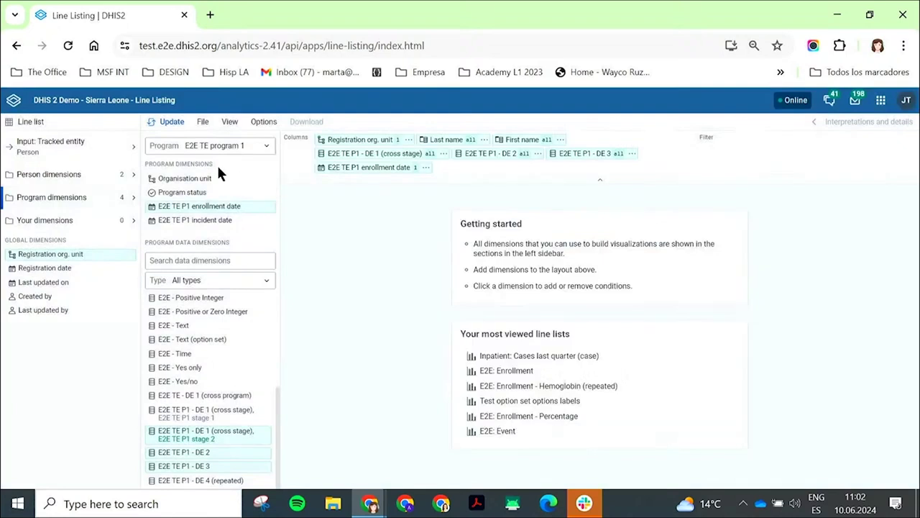
From E2E TE program 2, add E2E TE P2 - DE 1, DE 2 and the enrollment date as columns, and update the line list
click(199, 144)
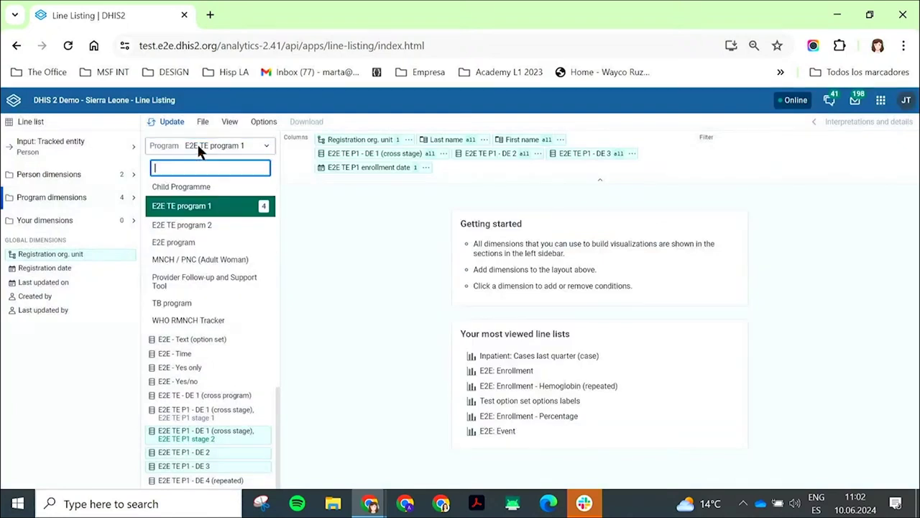
click(201, 227)
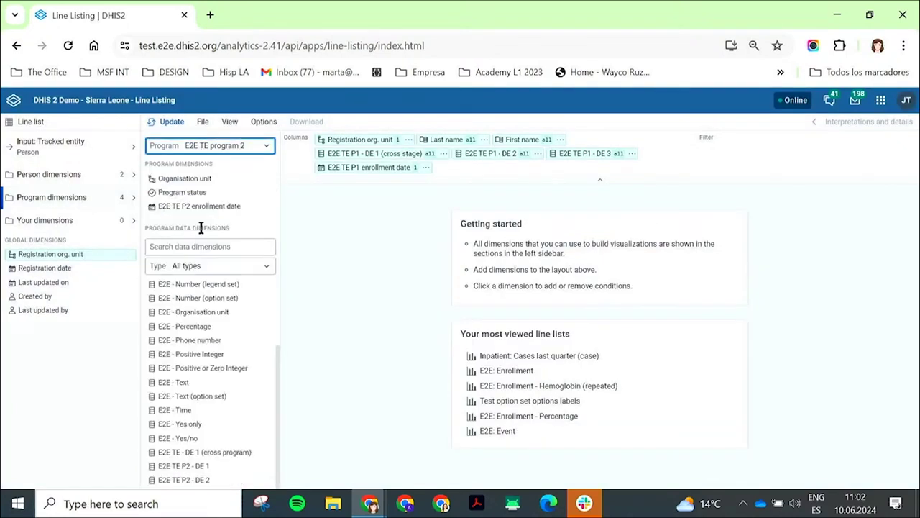
click(265, 467)
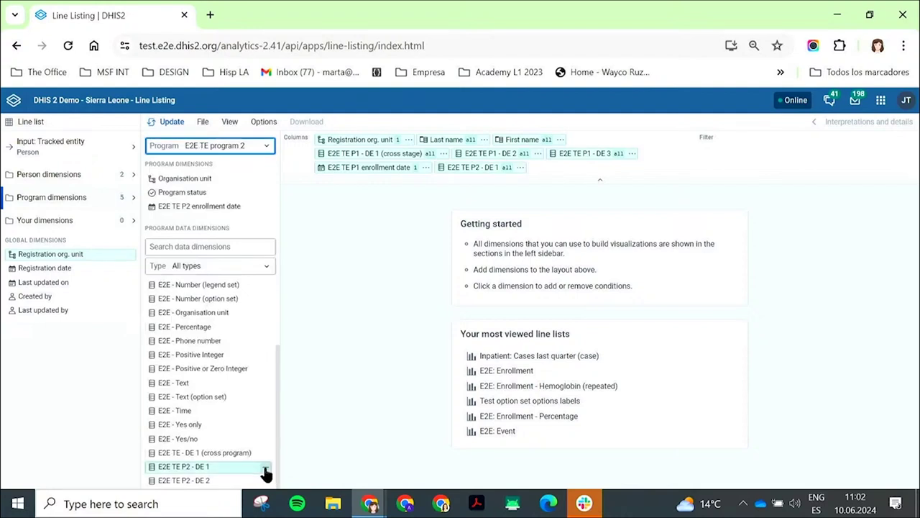
click(266, 482)
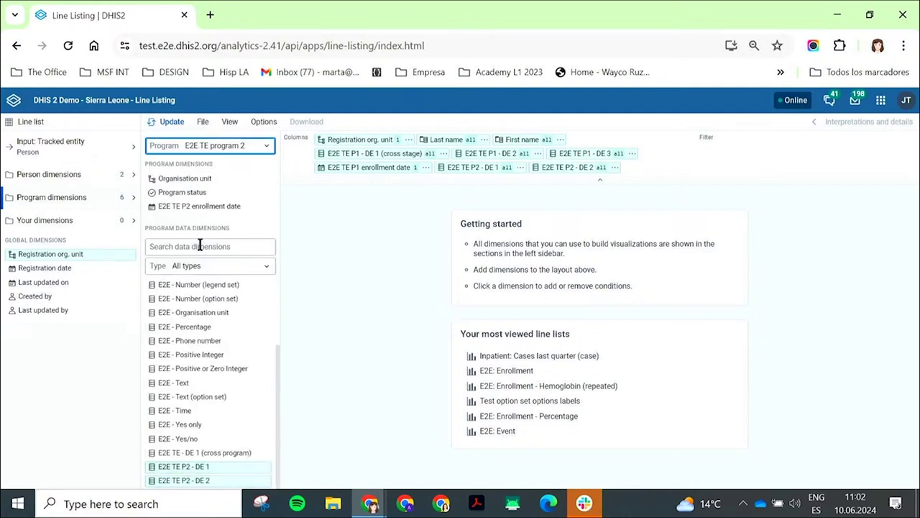
double_click(270, 209)
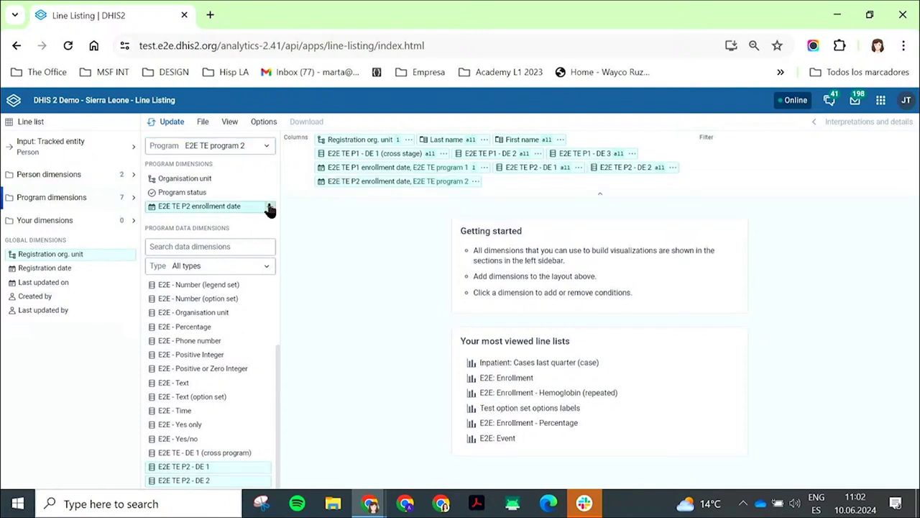
click(169, 124)
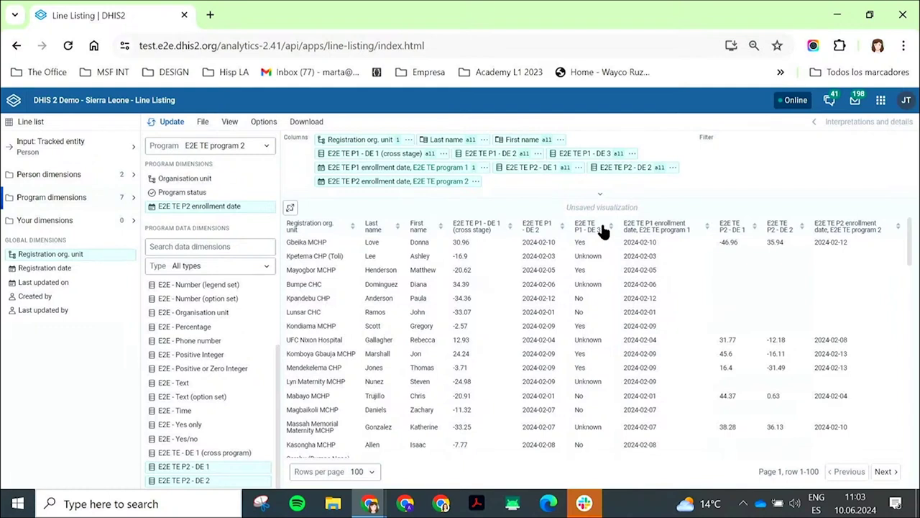
Filter E2E TE P2 - DE 2 with the condition "is empty / null" and update the line list
click(620, 172)
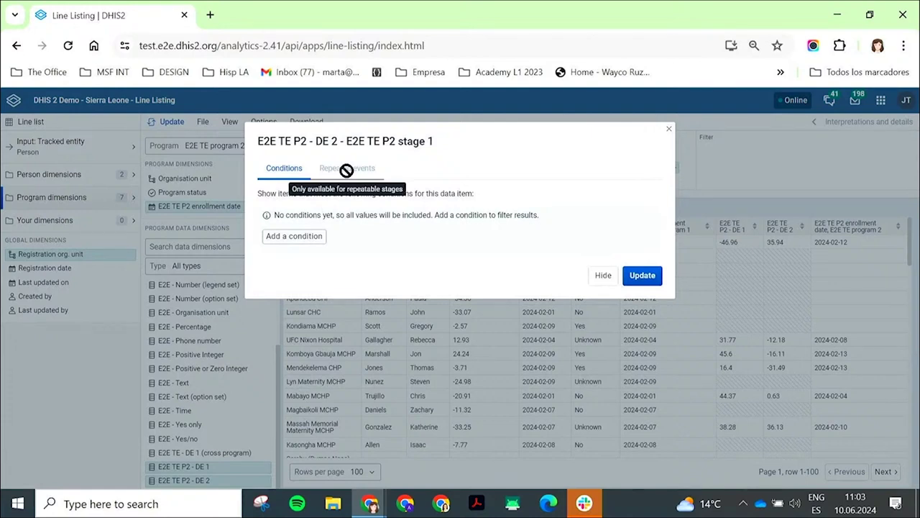
click(298, 241)
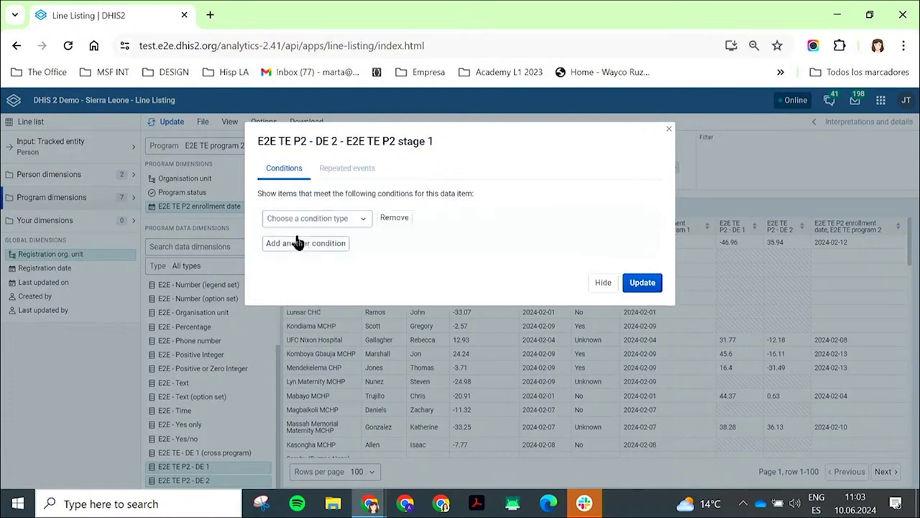
click(320, 220)
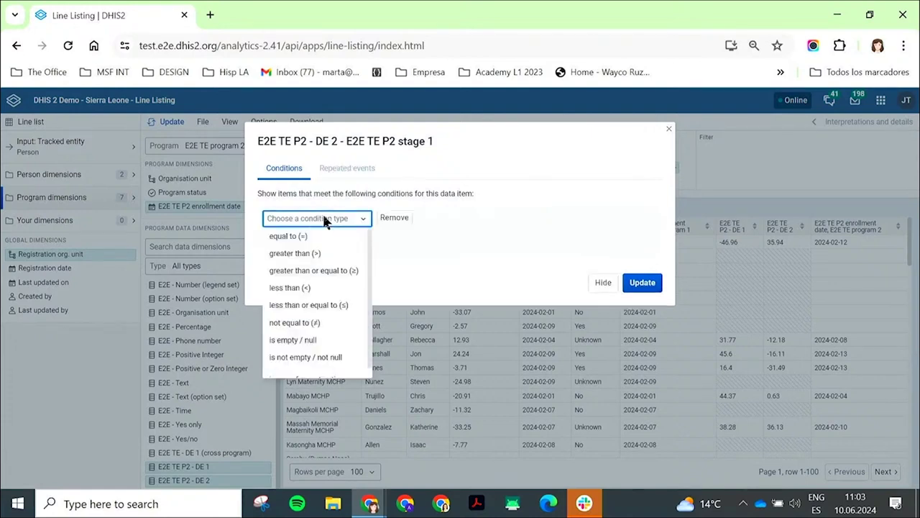
click(306, 340)
click(651, 284)
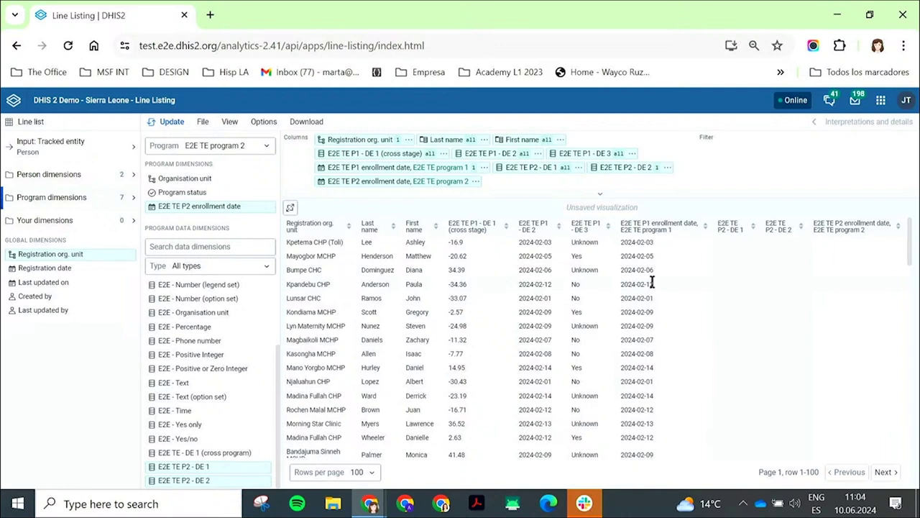
Switch back to the slideshow and advance to the Vector Map Layers slide
key(alt+Tab)
key(alt+Tab)
key(alt+Tab)
key(alt+Tab)
key(alt+Tab)
key(alt+Tab)
key(alt+Tab)
key(Right)
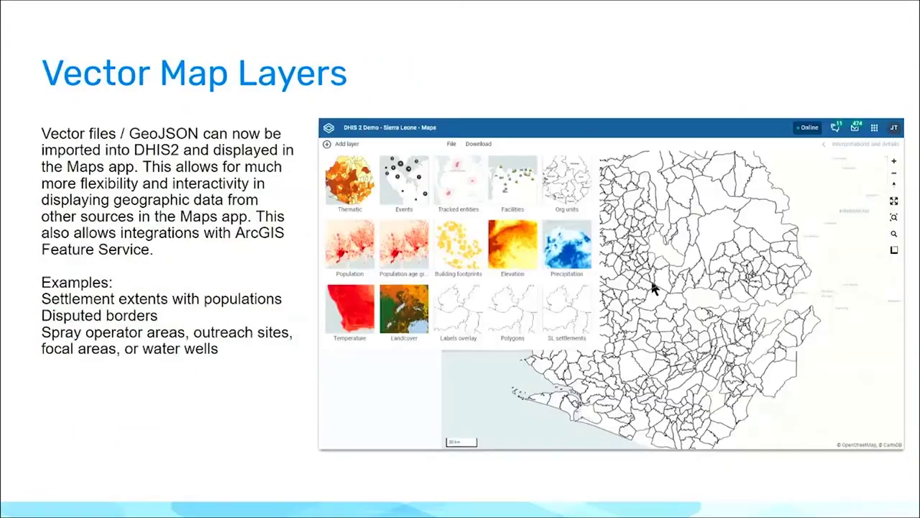
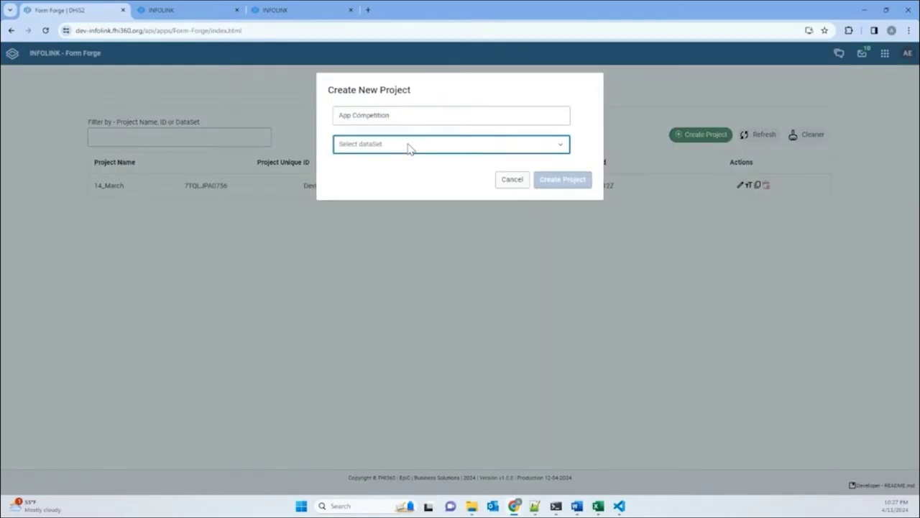
Assign the DevCustomForm data set to the new App Competition project and create the project
scroll(383, 216, down, 3)
scroll(376, 240, down, 5)
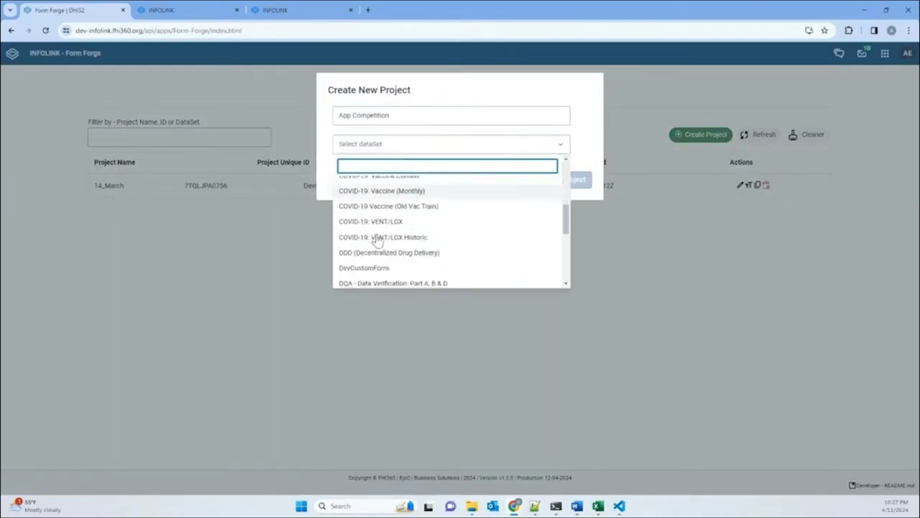
click(381, 218)
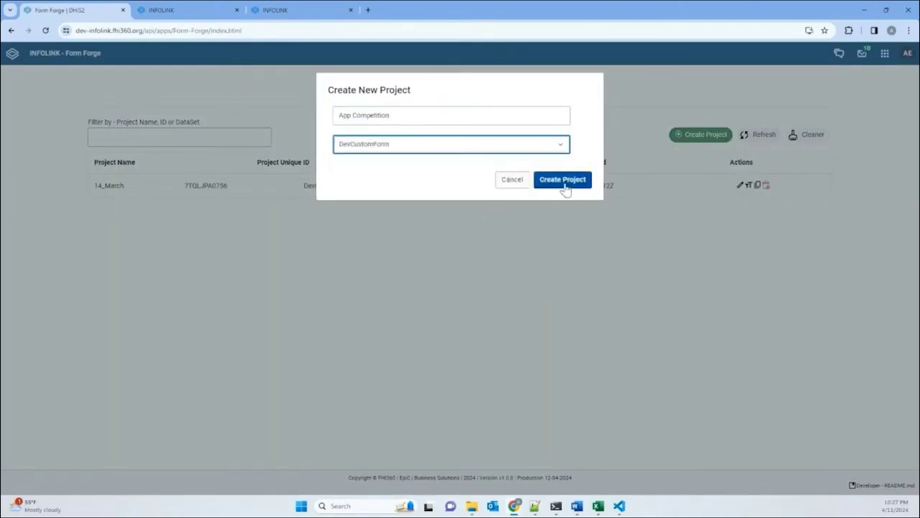
click(565, 189)
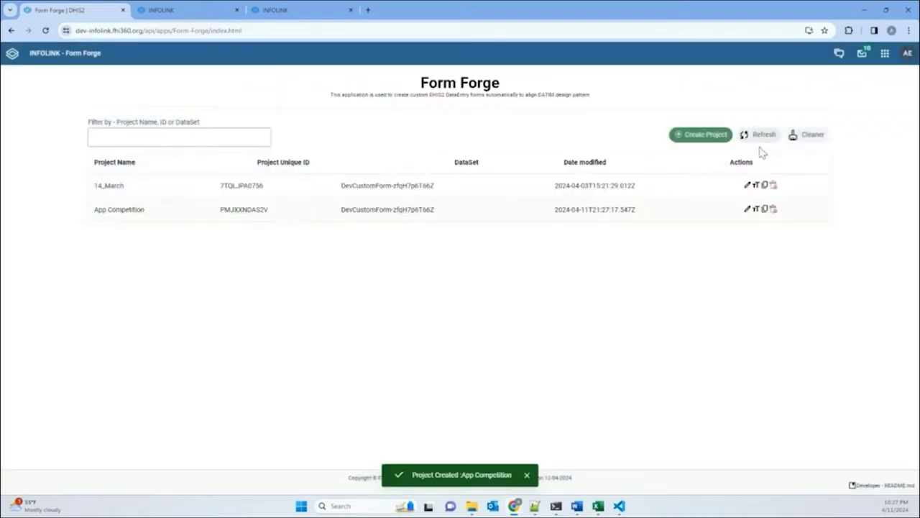
Open the App Competition project for editing and create a side navigation named Treatment in its form components
click(747, 208)
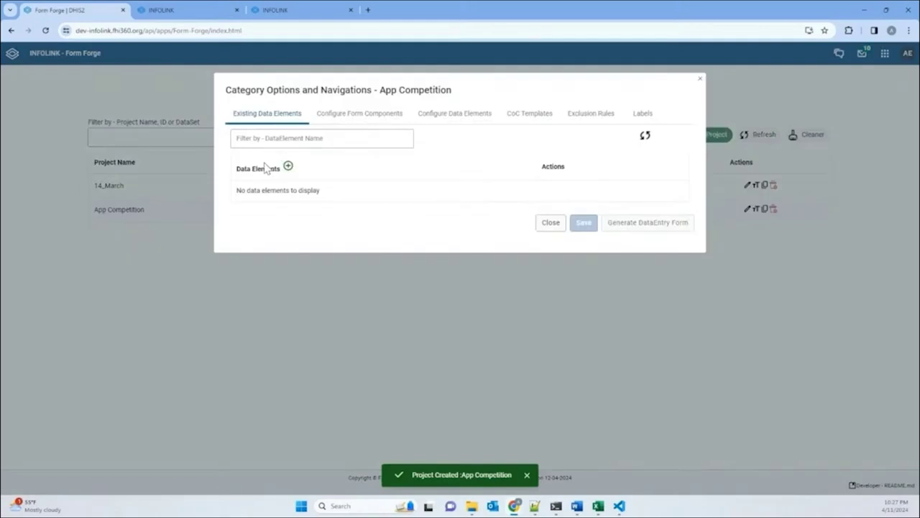
click(387, 117)
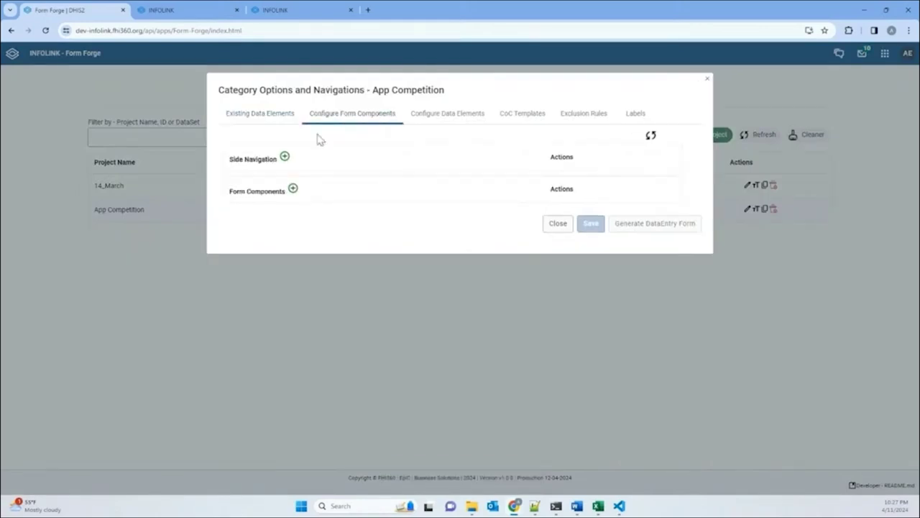
click(285, 157)
click(368, 112)
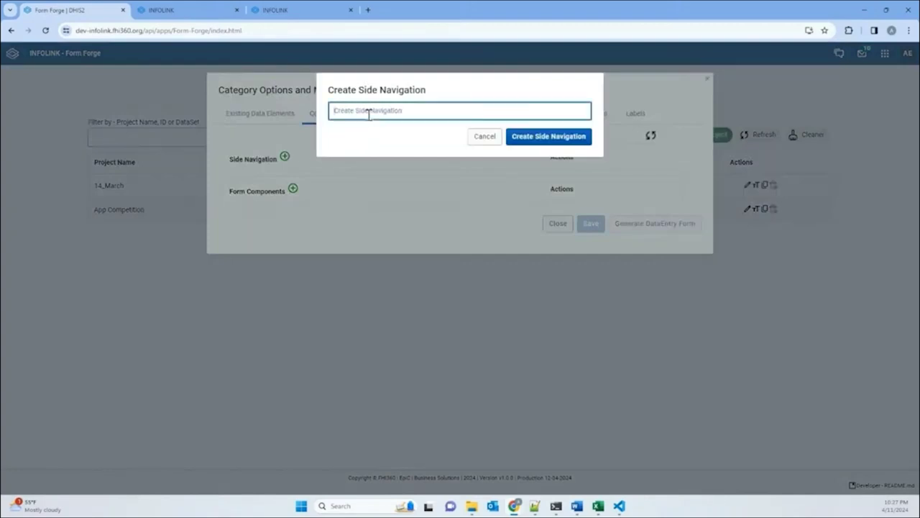
text(Dashboard)
click(565, 138)
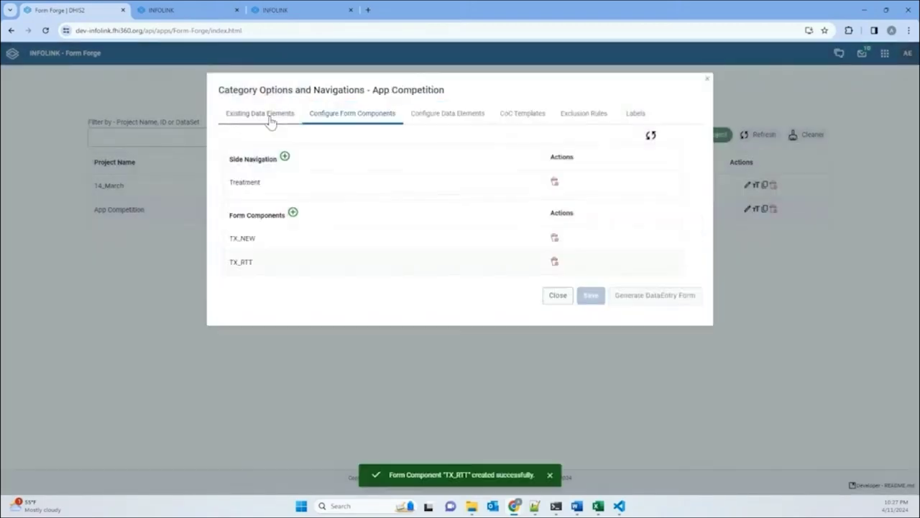
Add the data element "TX_RTT: KP Number restarted ARV" to the project and show its category option combination
click(267, 113)
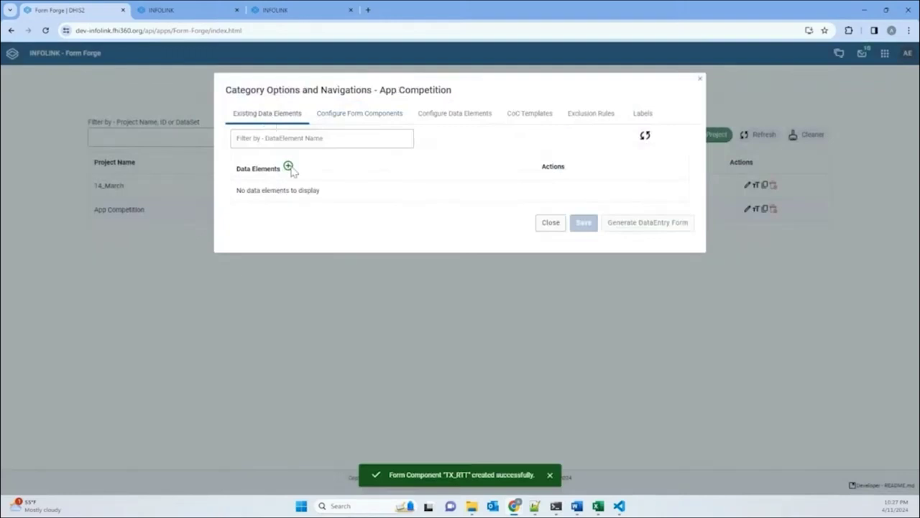
click(289, 166)
click(392, 202)
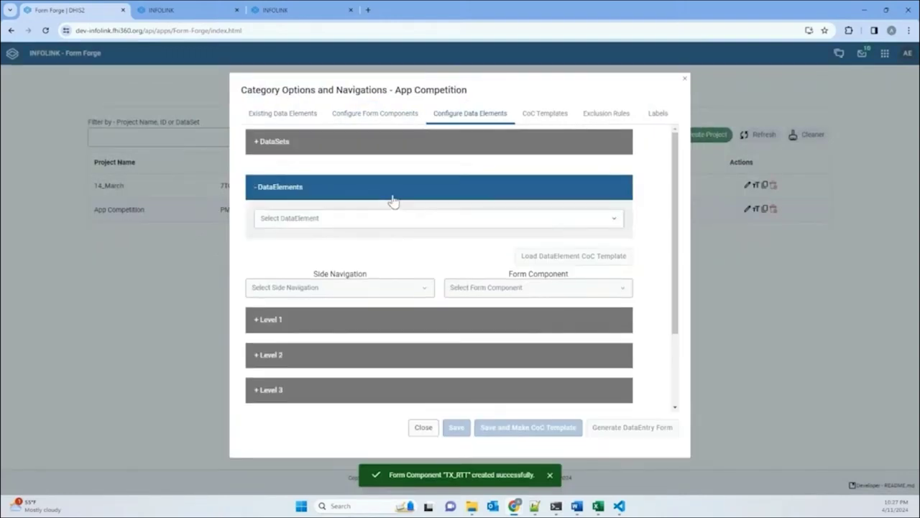
click(357, 219)
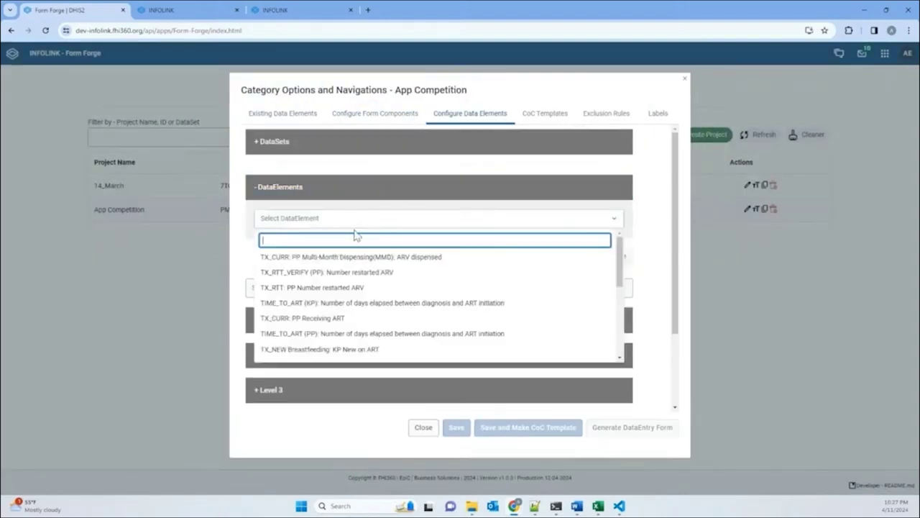
scroll(388, 302, down, 3)
click(416, 309)
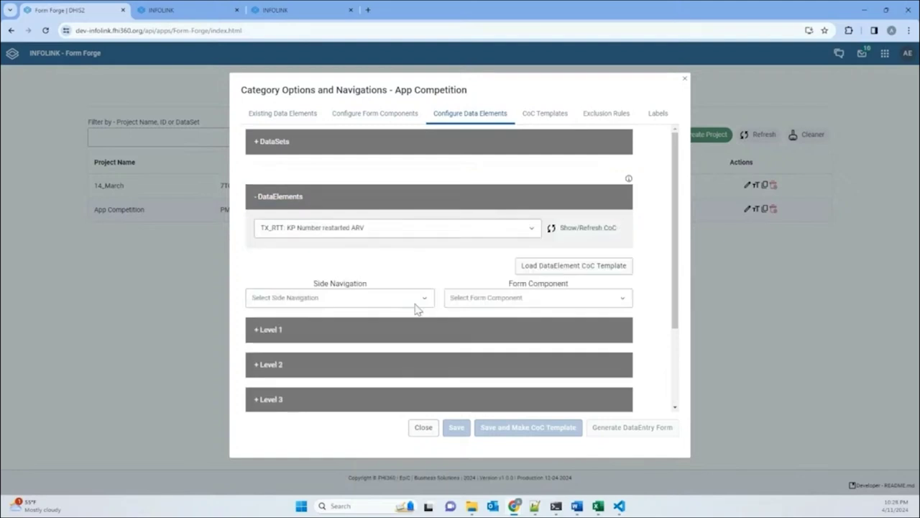
click(598, 239)
drag(397, 252, 472, 251)
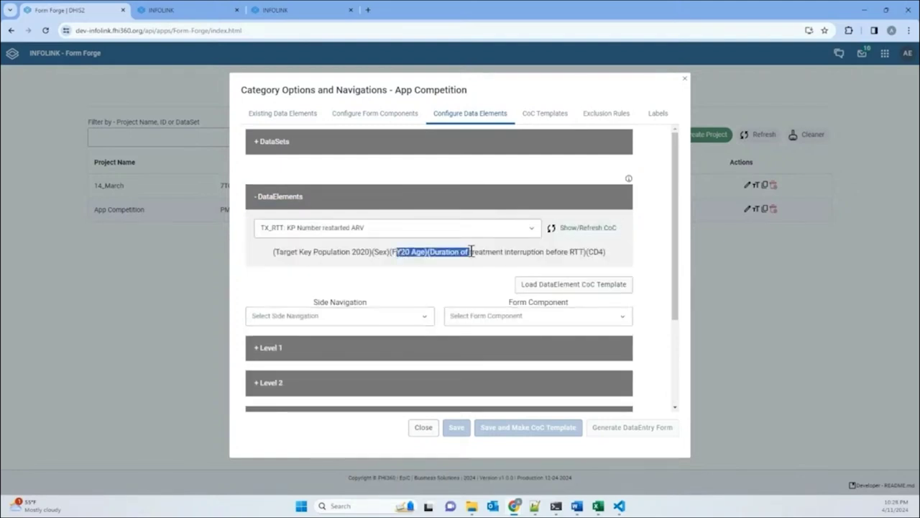
Assign the data element to the Treatment side navigation and the TX_RTT form component
click(424, 284)
scroll(424, 283, down, 1)
click(424, 285)
scroll(353, 288, down, 1)
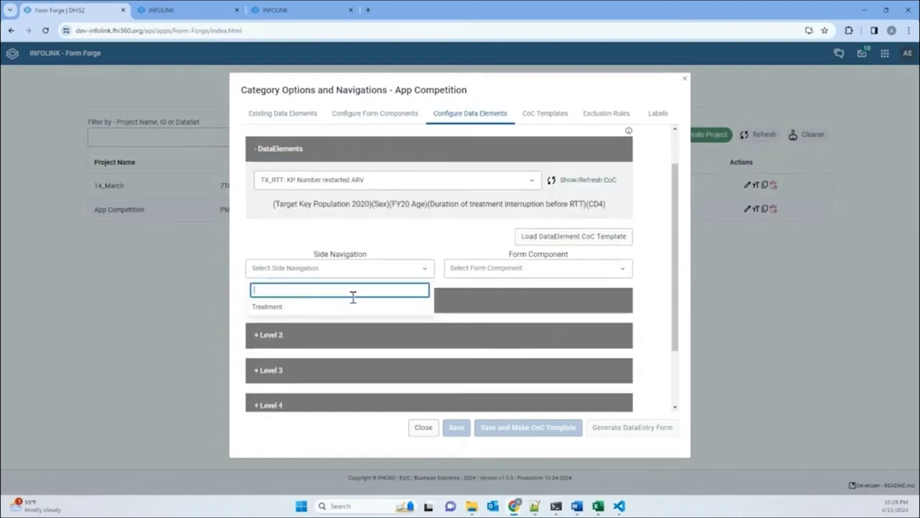
click(352, 307)
click(516, 273)
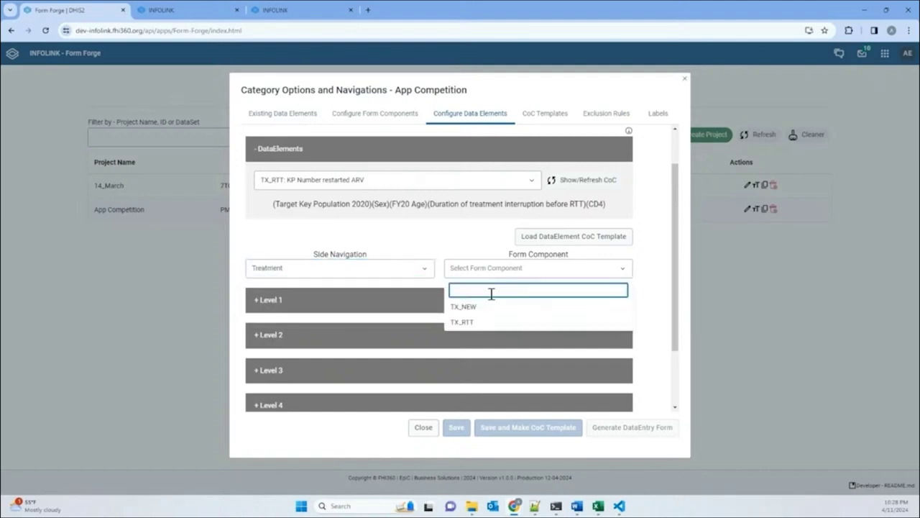
click(480, 322)
Set the Level 1 category to Target Key Population 2020
click(461, 306)
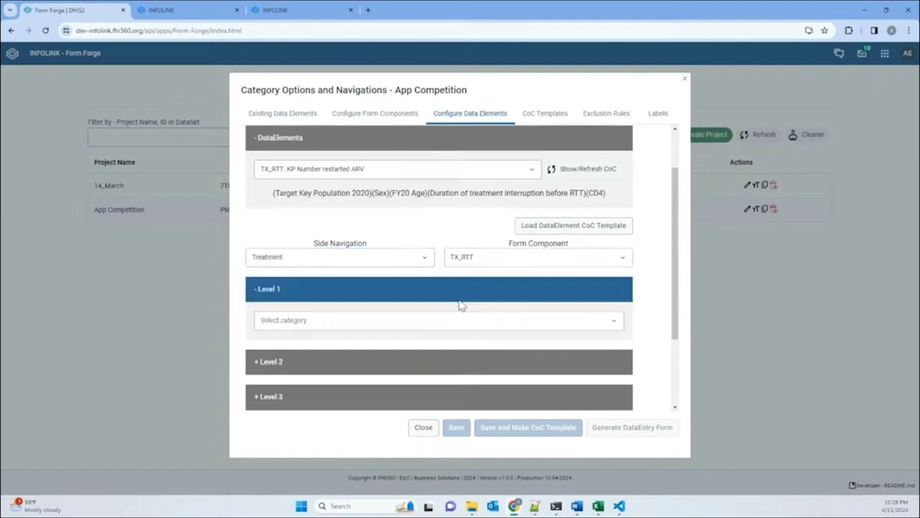
scroll(480, 223, down, 3)
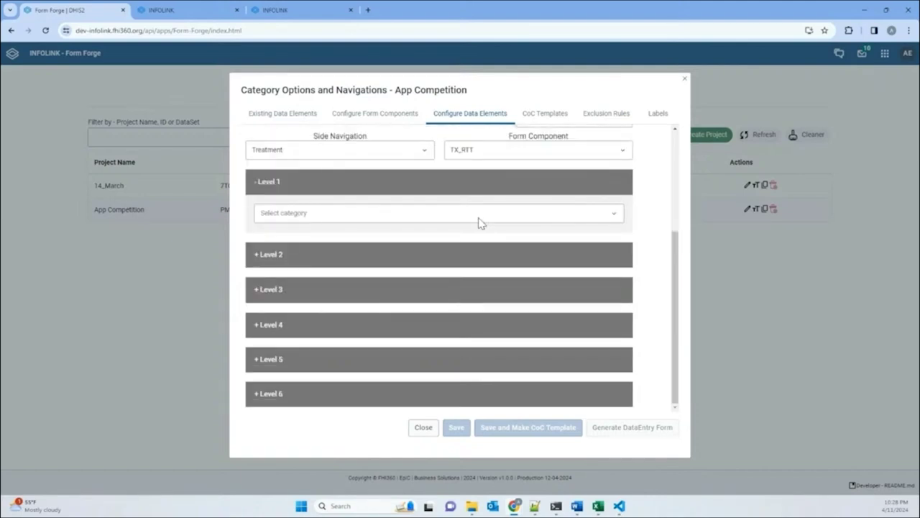
click(481, 216)
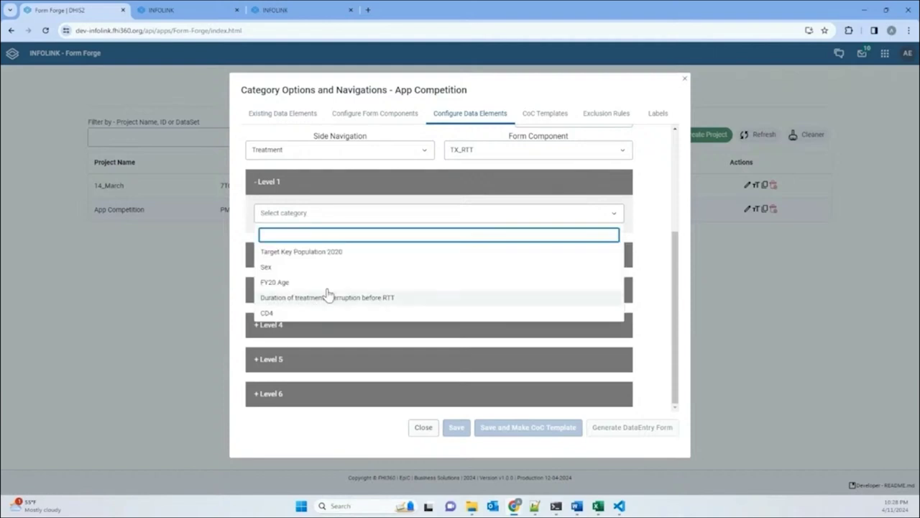
click(307, 252)
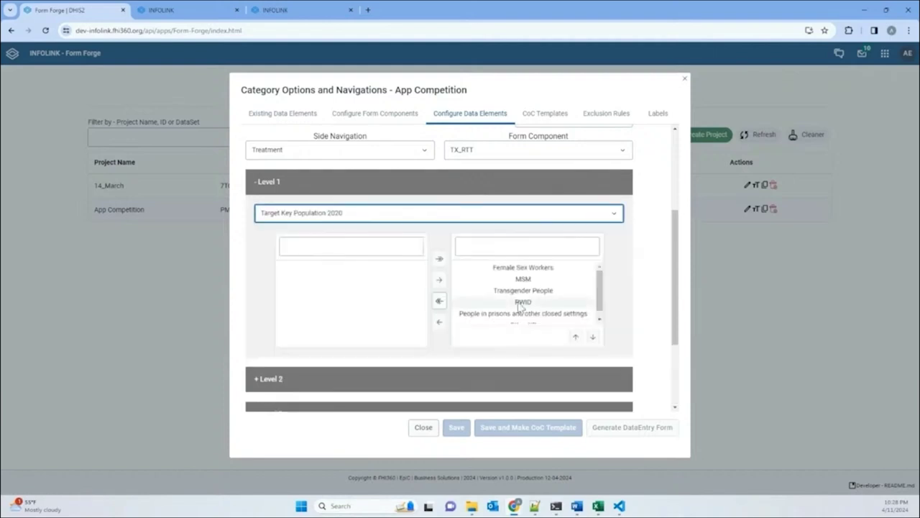
Set the Level 2 category to CD4 and the Level 3 category to Sex
scroll(442, 354, down, 2)
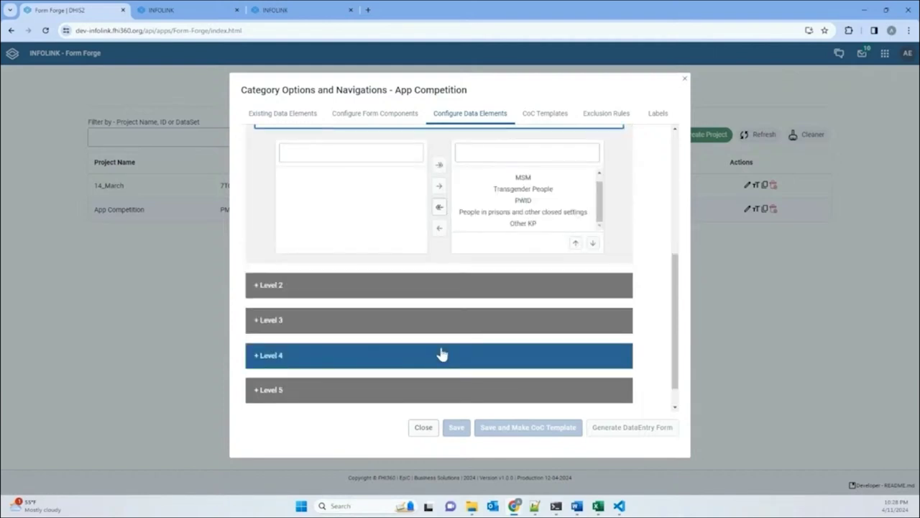
click(378, 286)
click(387, 314)
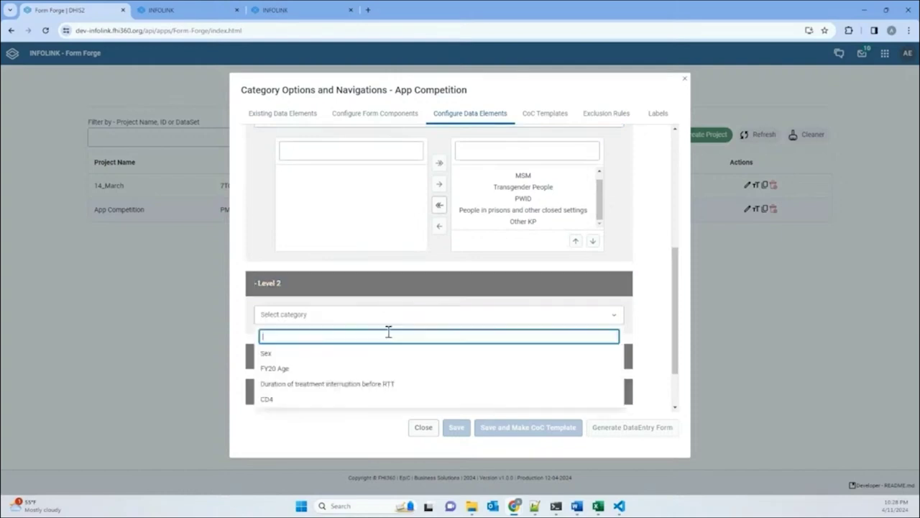
click(344, 400)
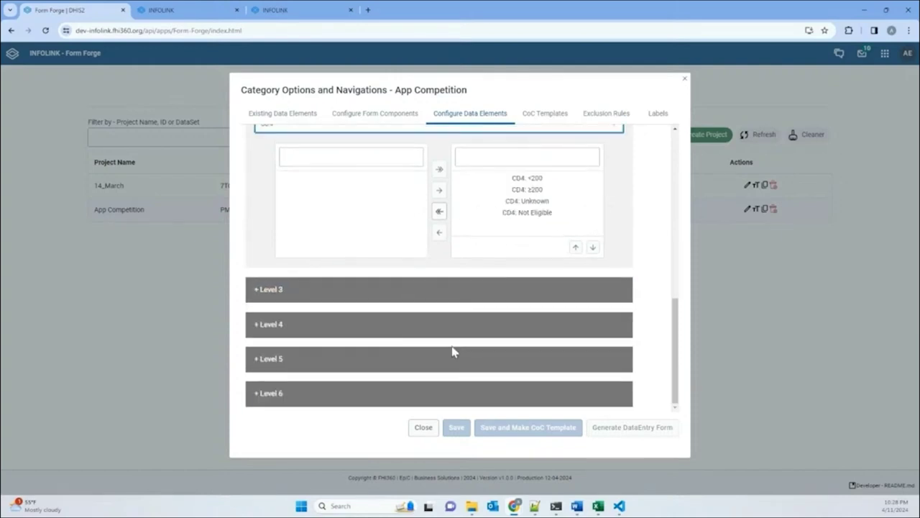
click(408, 300)
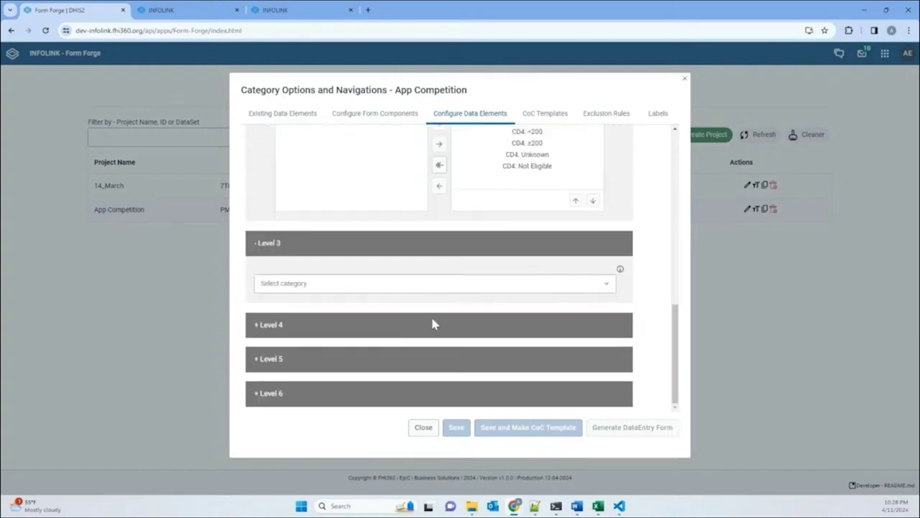
click(378, 283)
click(507, 322)
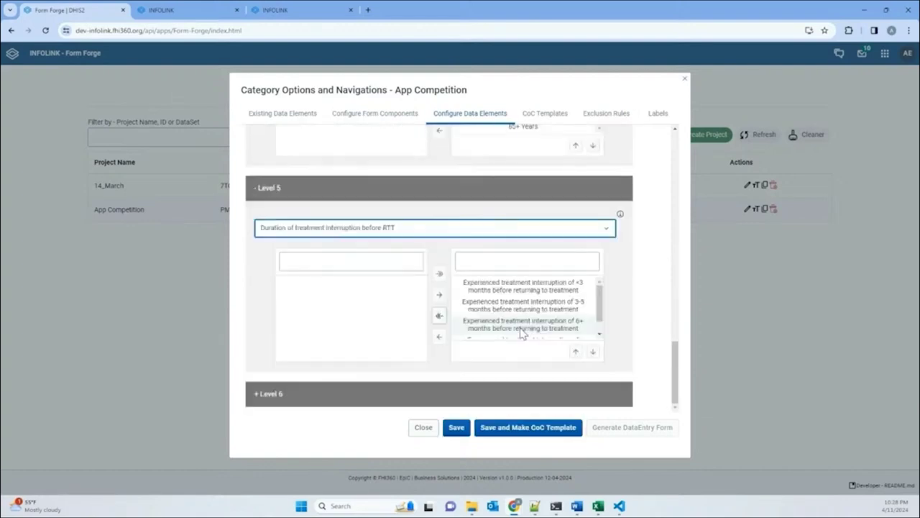
Remove the "Unknown time before returning to treatment" option from Level 5's treatment interruption category and save the data element
scroll(523, 332, down, 1)
click(523, 331)
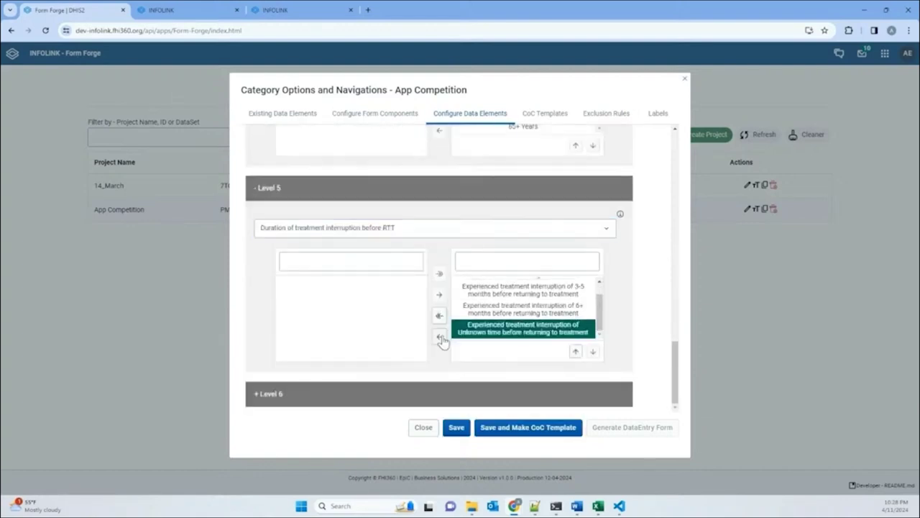
click(440, 337)
click(457, 427)
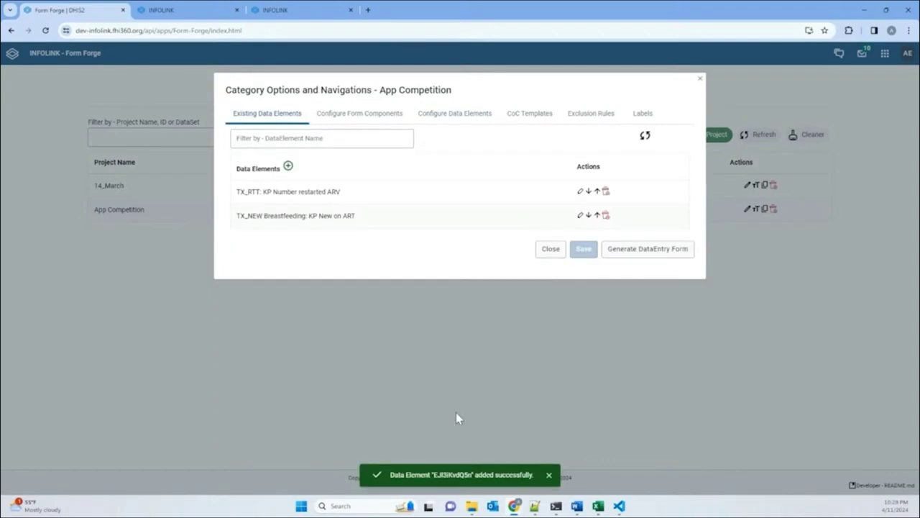
Start an exclusion rule named FSW Exclusion by category option, using the category combo that includes treatment interruption duration and CD4
click(591, 113)
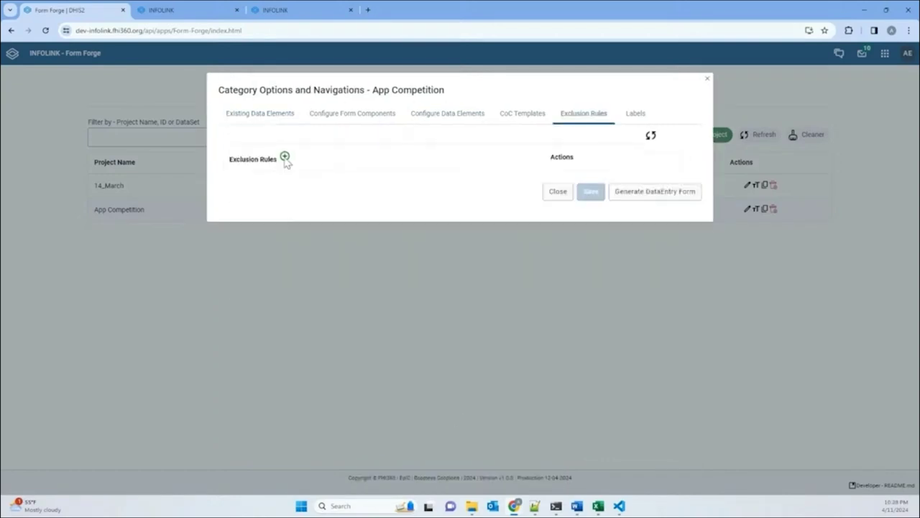
click(284, 157)
click(365, 112)
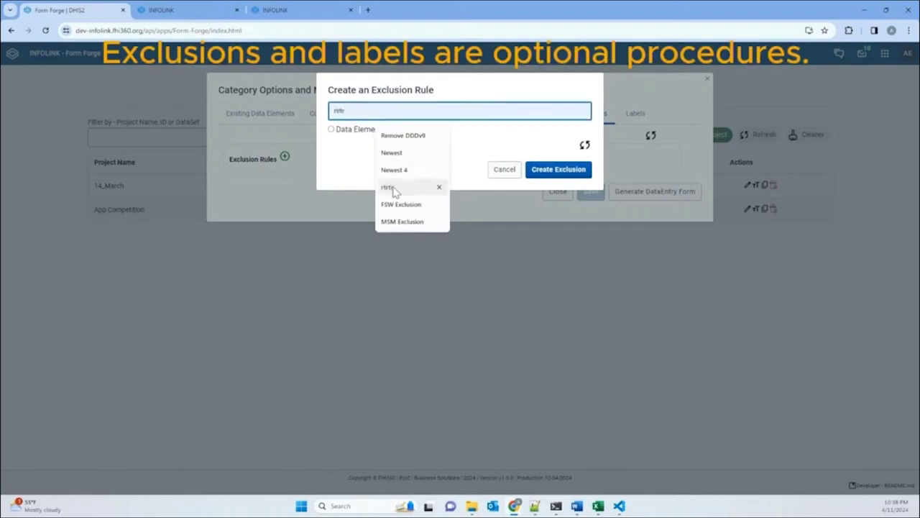
click(407, 205)
click(389, 129)
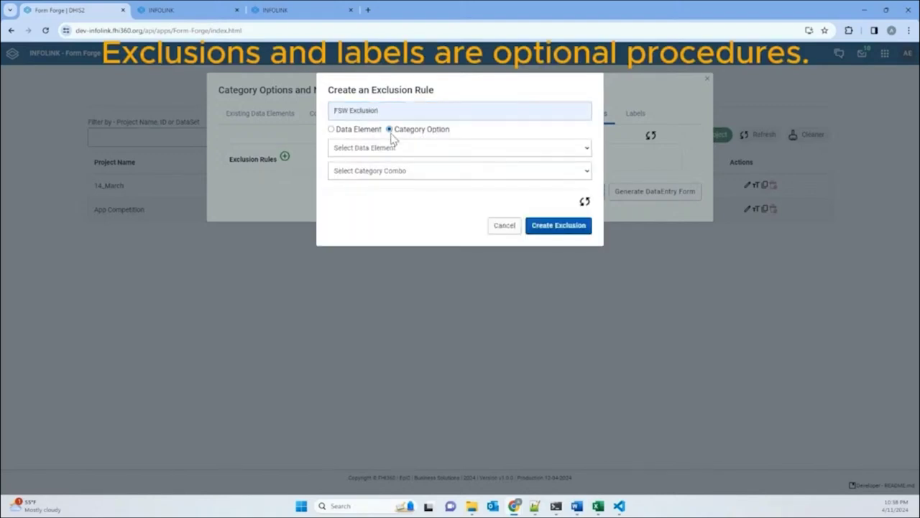
click(413, 173)
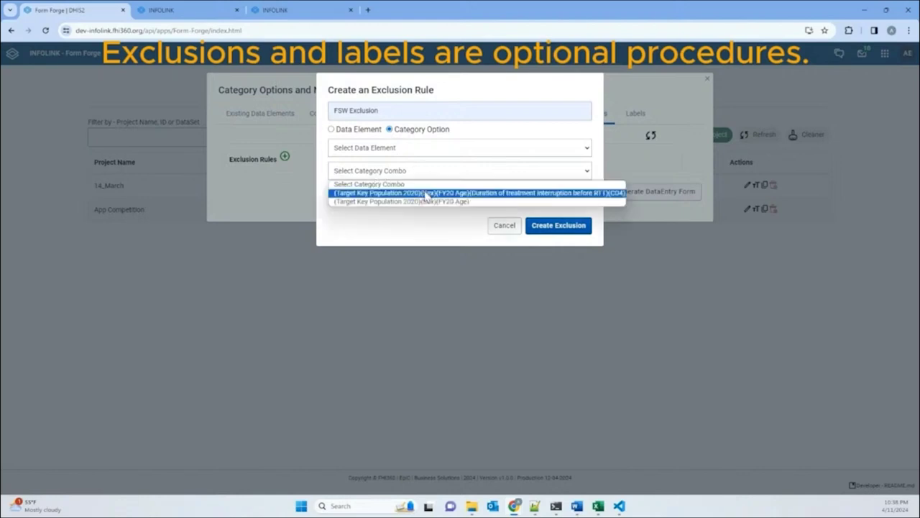
click(426, 193)
Set the rule's first condition to Female Sex Workers from the Target Key Population 2020 category
click(444, 176)
click(438, 198)
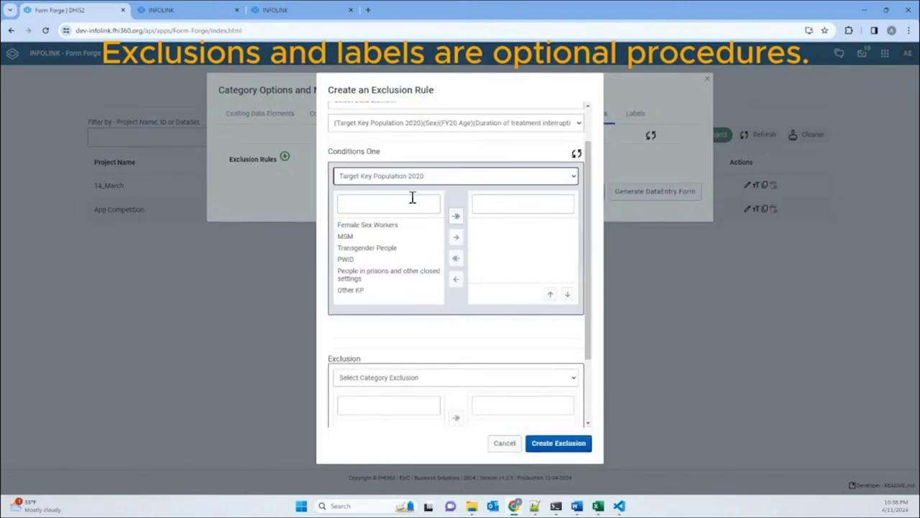
double_click(381, 225)
scroll(407, 263, down, 2)
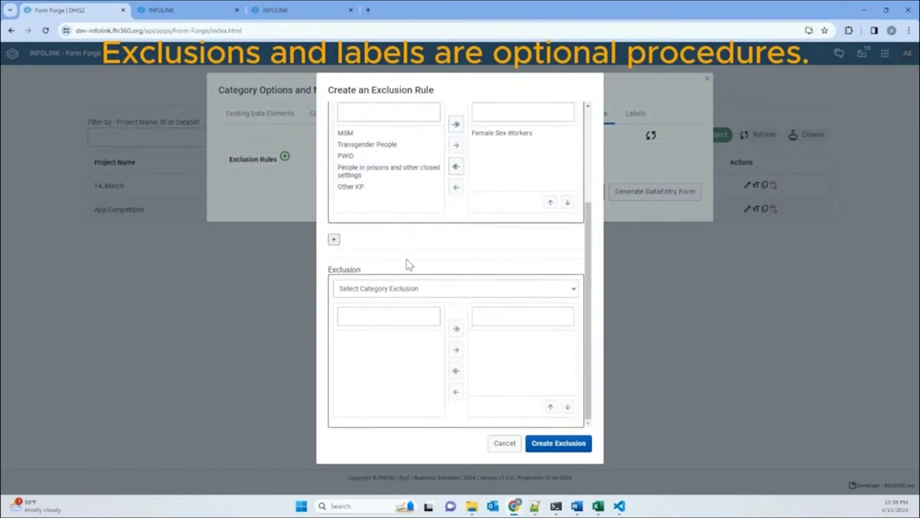
Exclude Male from the Sex category and create the exclusion rule
click(417, 289)
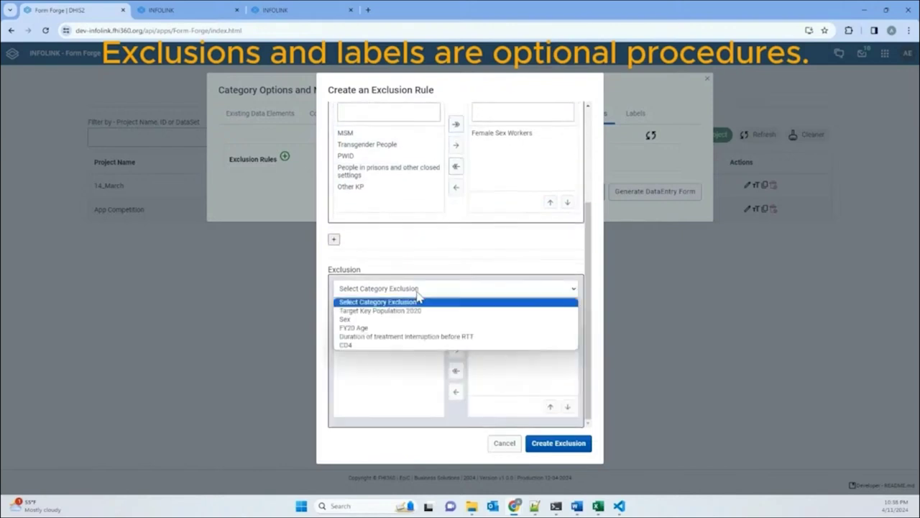
click(388, 320)
double_click(345, 350)
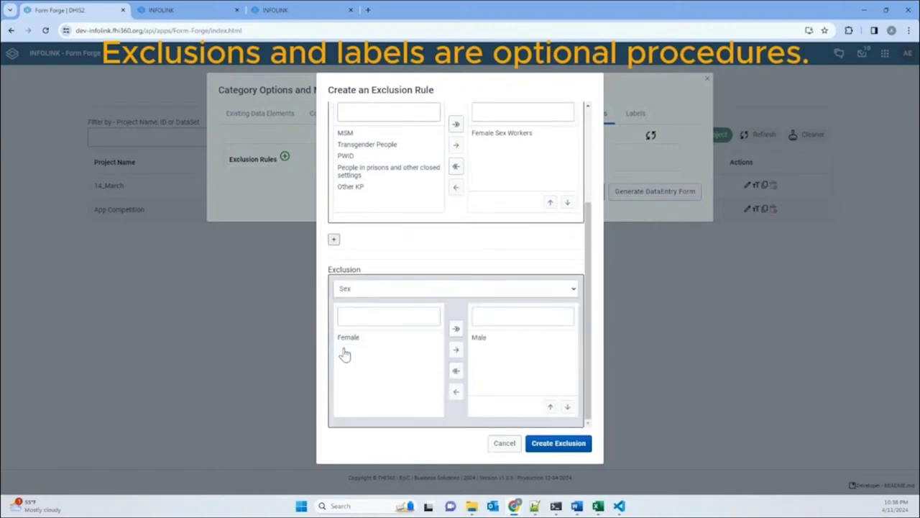
click(564, 444)
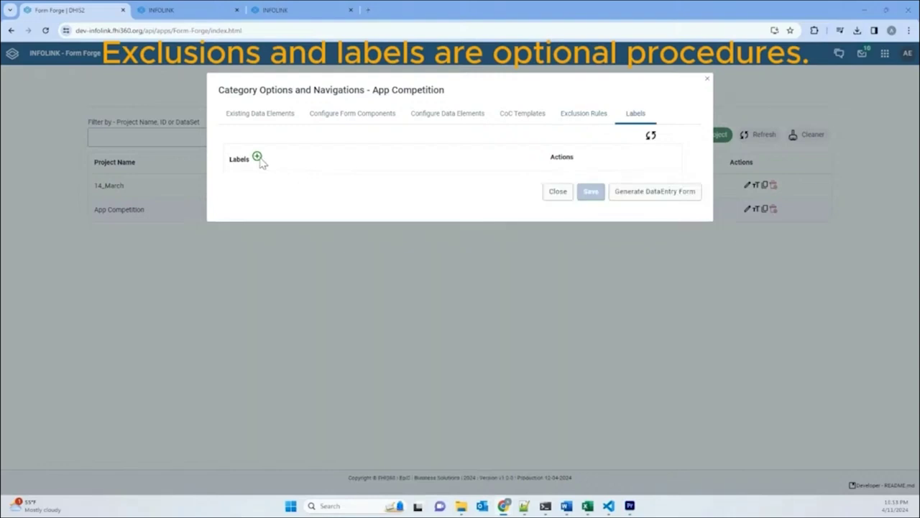
Start a category option label using the category combo that includes treatment interruption duration and CD4, and load its categories
click(258, 158)
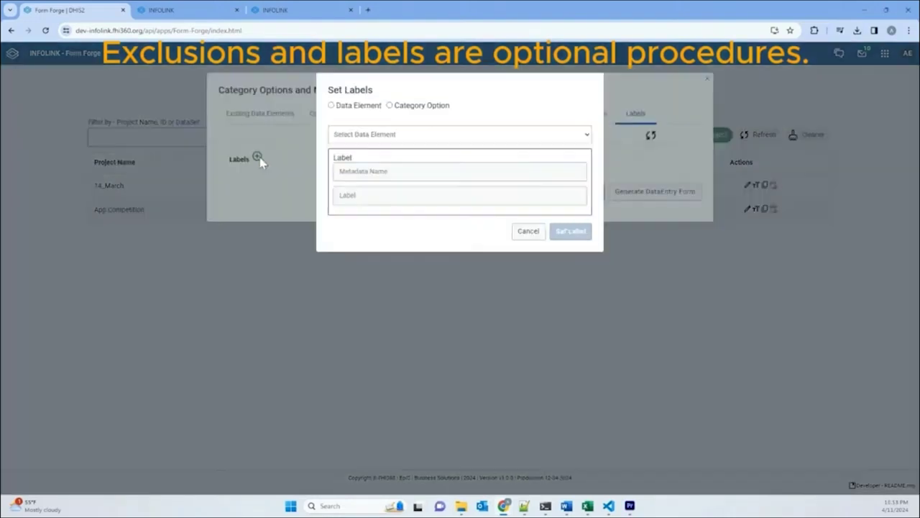
click(390, 105)
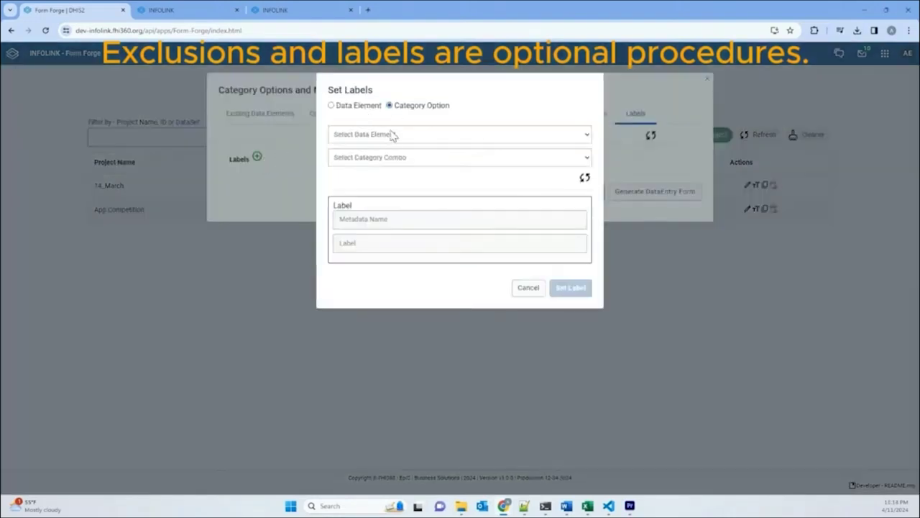
click(434, 158)
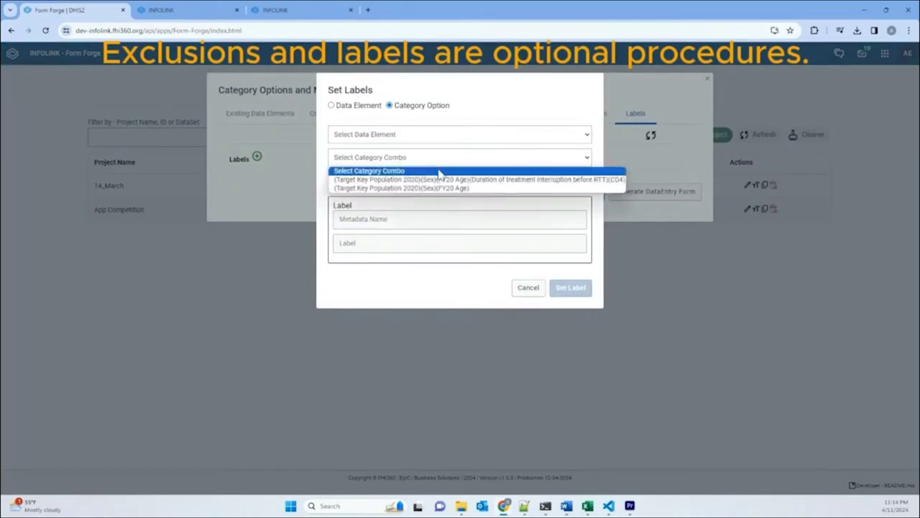
click(444, 182)
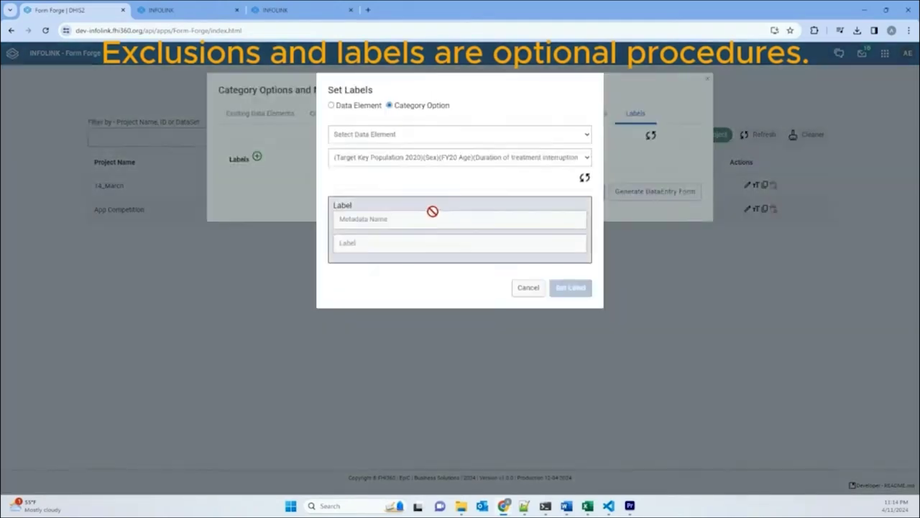
click(585, 180)
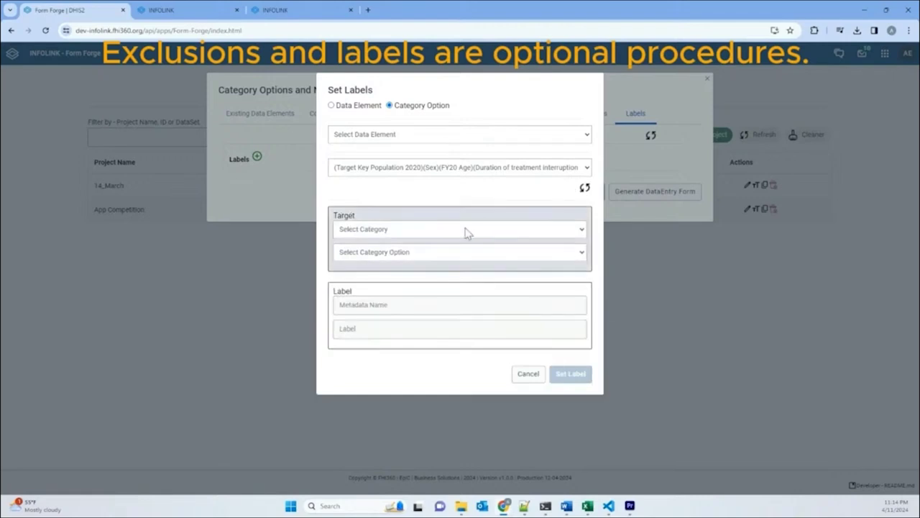
Label the "<3 months before returning to treatment" option of Duration of treatment interruption before RTT as "IIT <3 months"
click(466, 230)
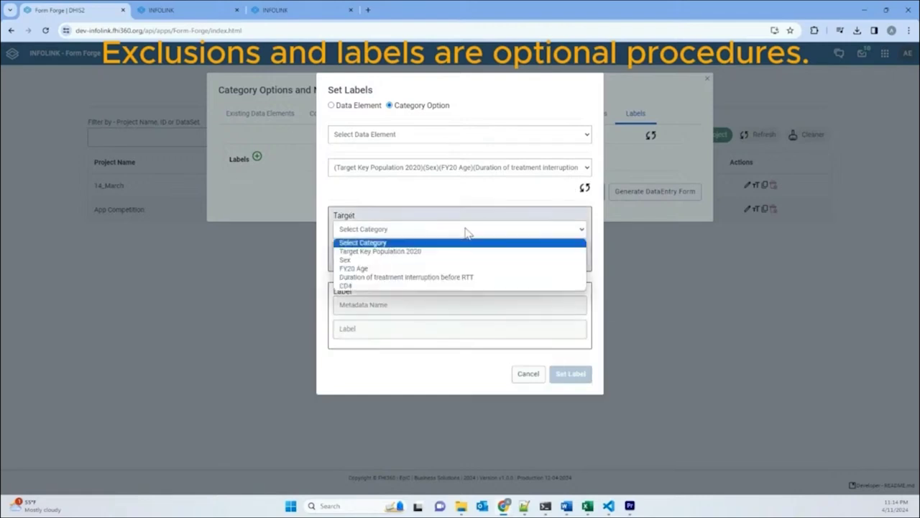
click(441, 277)
click(432, 253)
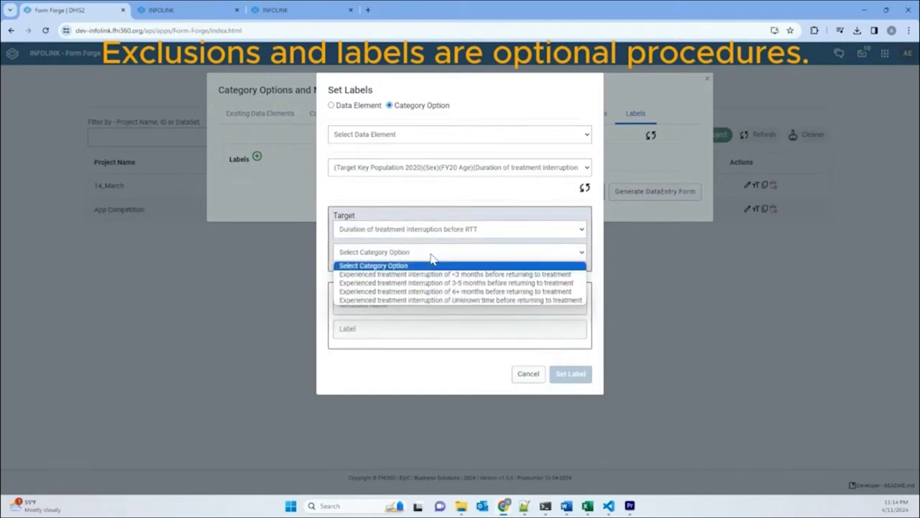
click(439, 274)
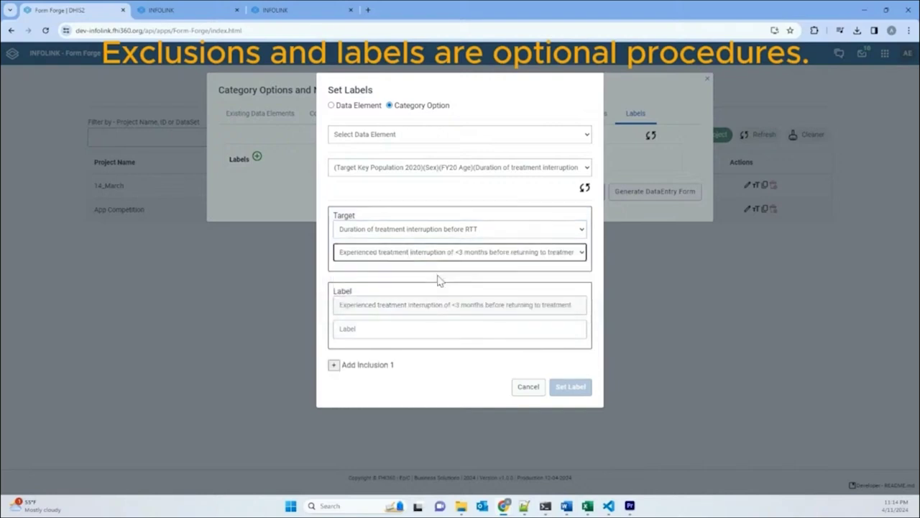
click(412, 330)
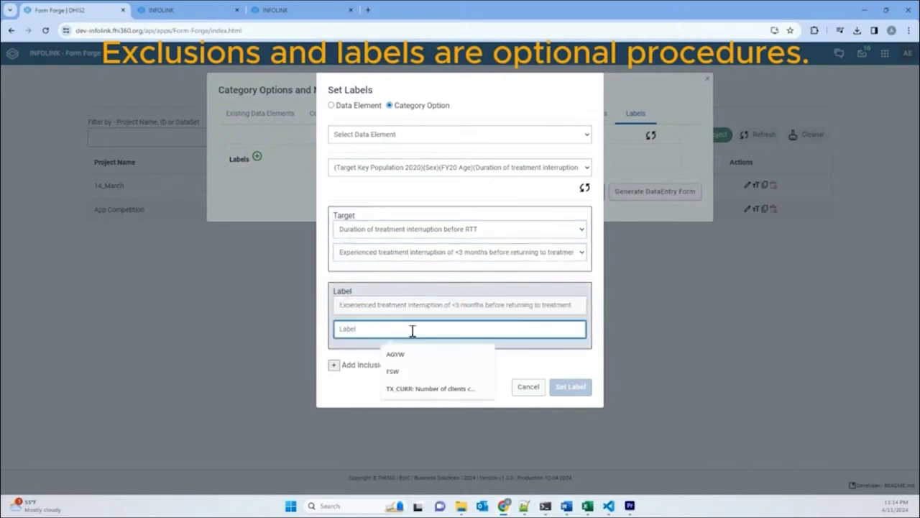
text(IIT <3 months)
click(572, 385)
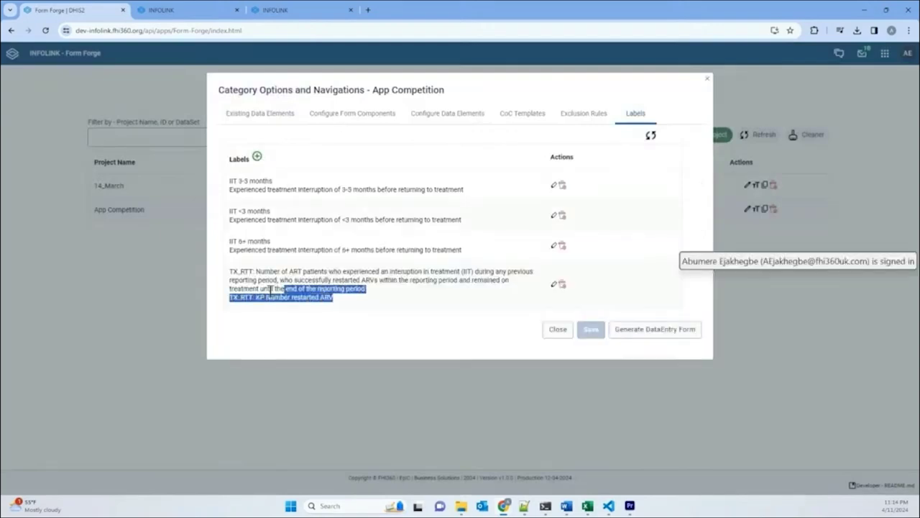
Generate a data entry form named App Competition 1 and deploy its newly generated HTML version rather than the "prev" one
click(435, 329)
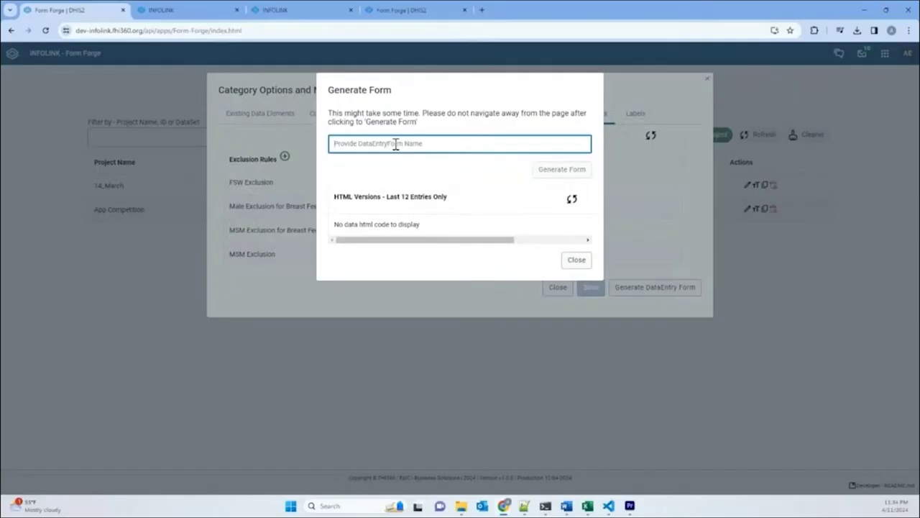
text(App Competition 1)
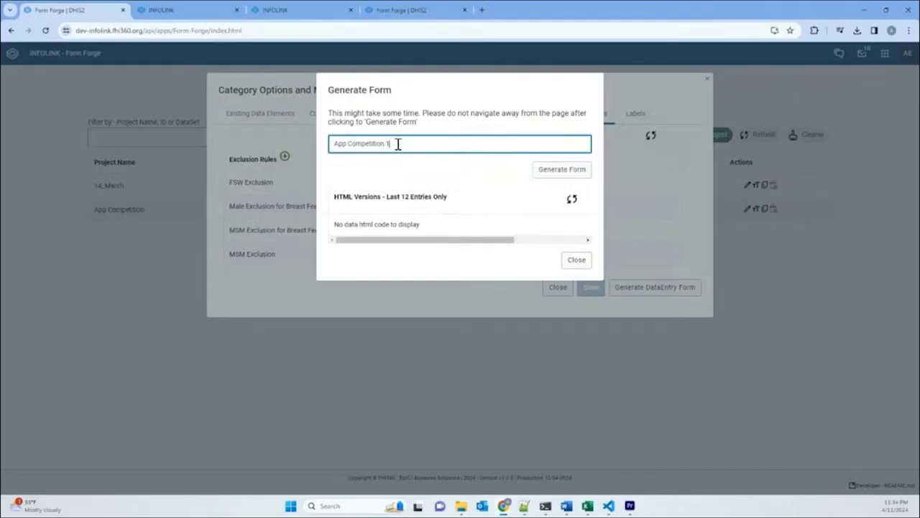
click(552, 171)
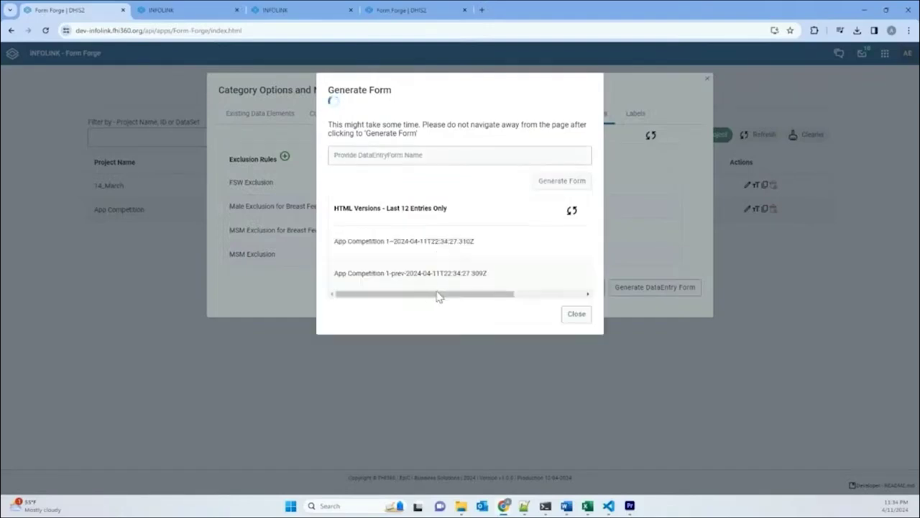
drag(441, 295, 544, 302)
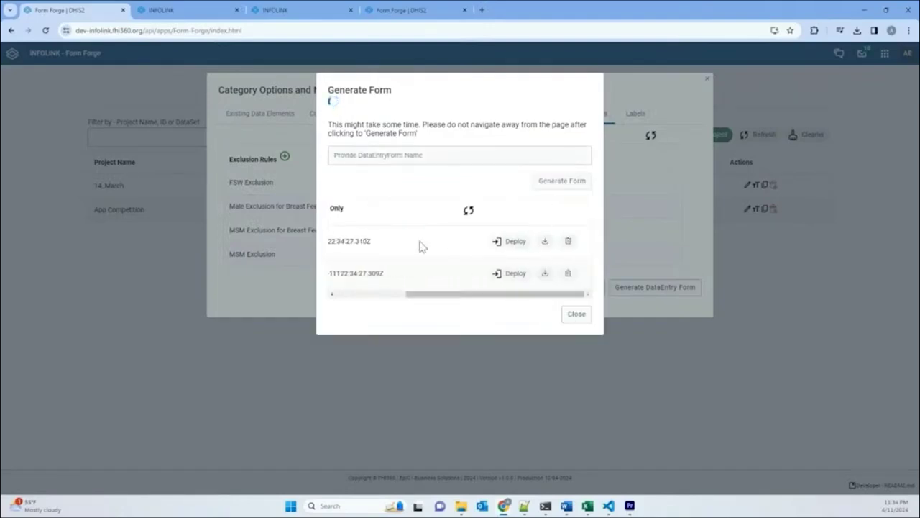
drag(434, 295, 518, 238)
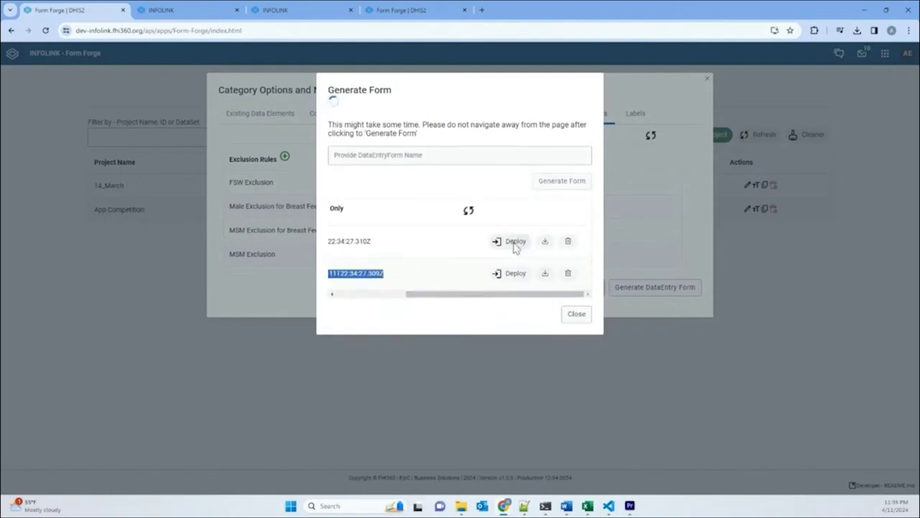
click(514, 245)
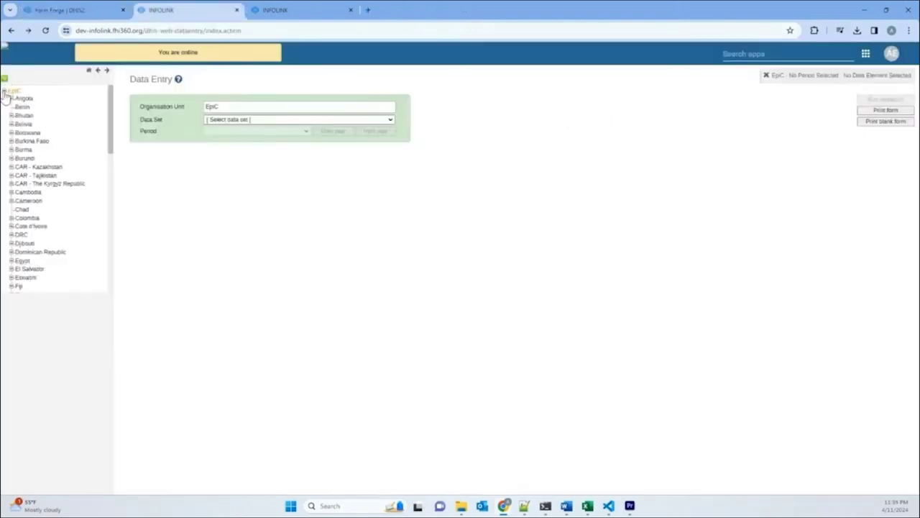
In the Data Entry app, open the DevCustomForm data set for Angola with the period March 2024
click(237, 120)
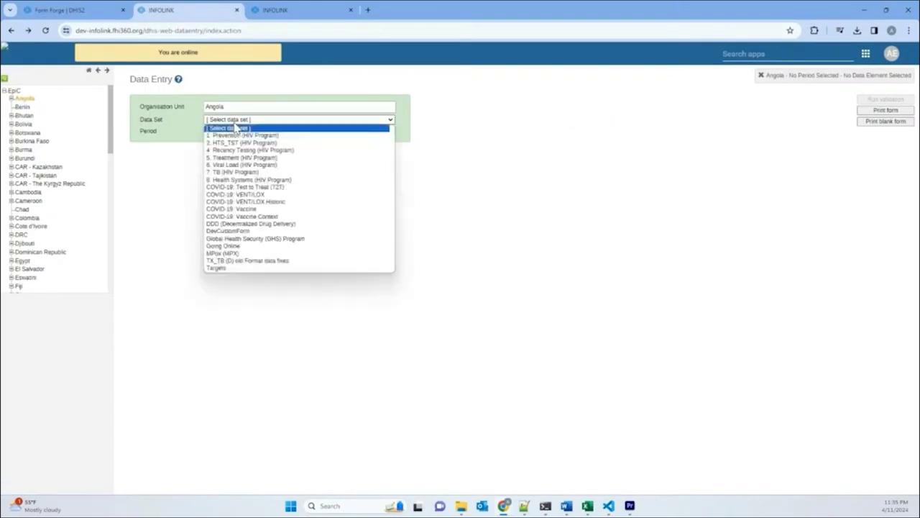
click(253, 231)
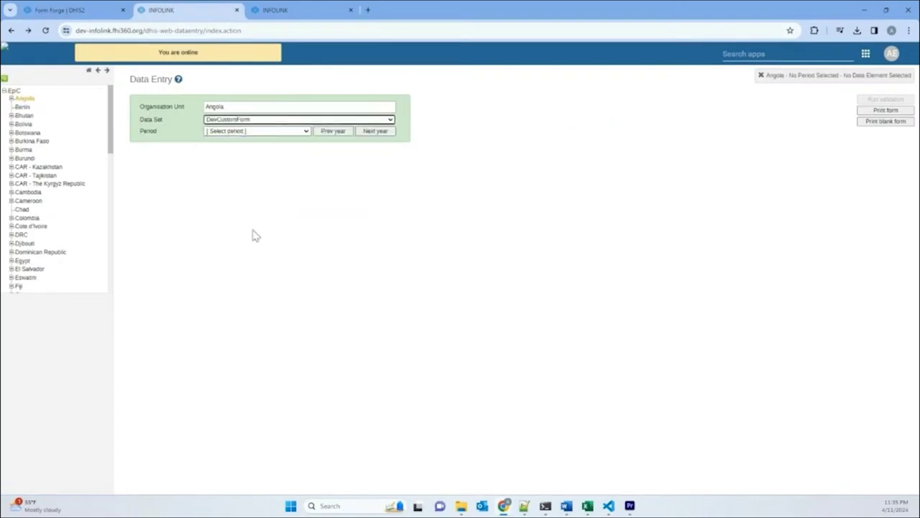
click(245, 132)
click(242, 148)
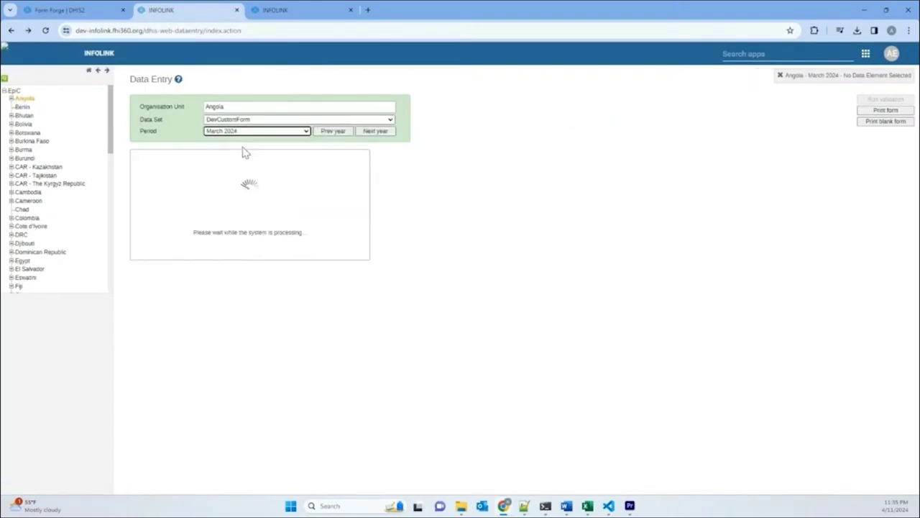
Expand the TX_NEW and TX_RTT sections for Female Sex Workers and examine the TX_RTT description and disaggregation rows
click(333, 226)
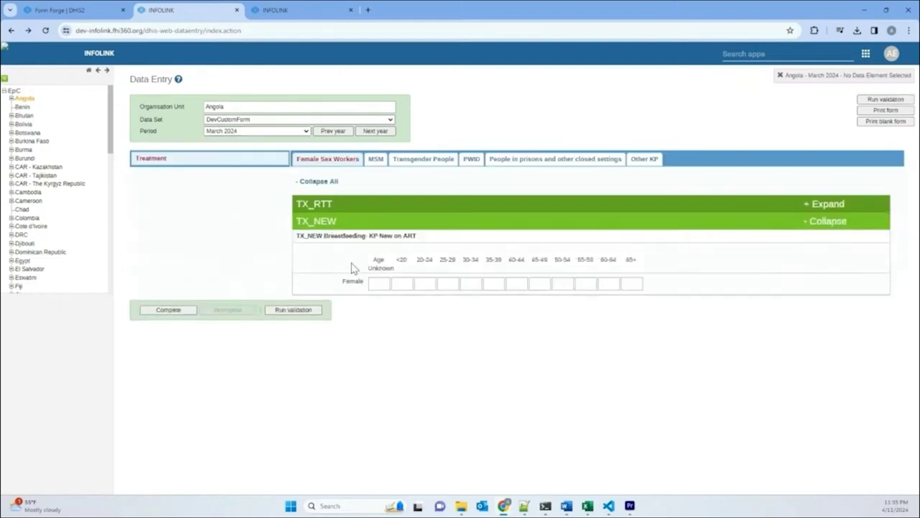
click(318, 204)
scroll(342, 245, down, 5)
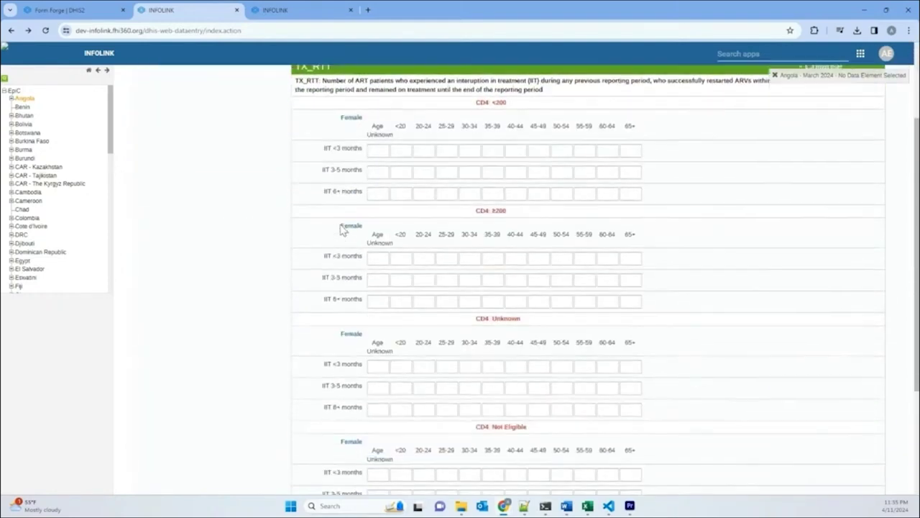
scroll(334, 229, up, 3)
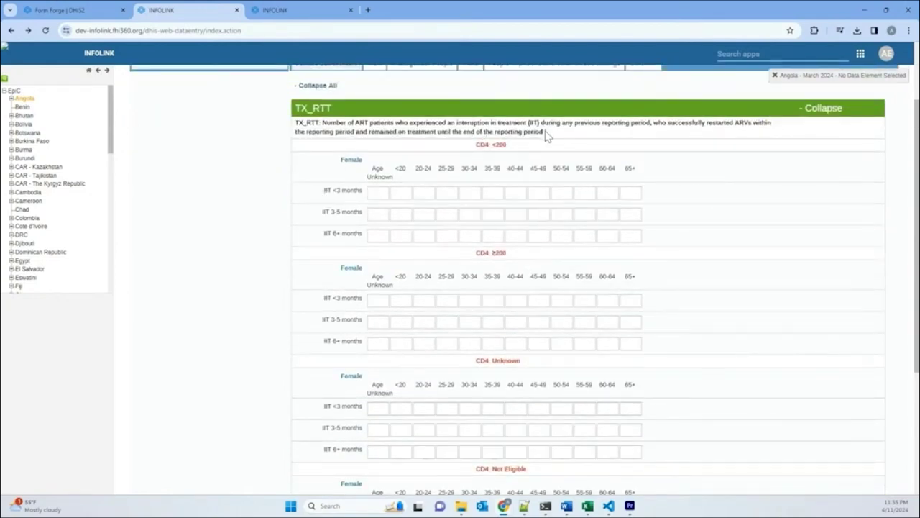
drag(544, 133, 295, 124)
Switch back to Form Forge and check the label text defined for the TX_RTT data element in the App Competition project
click(90, 14)
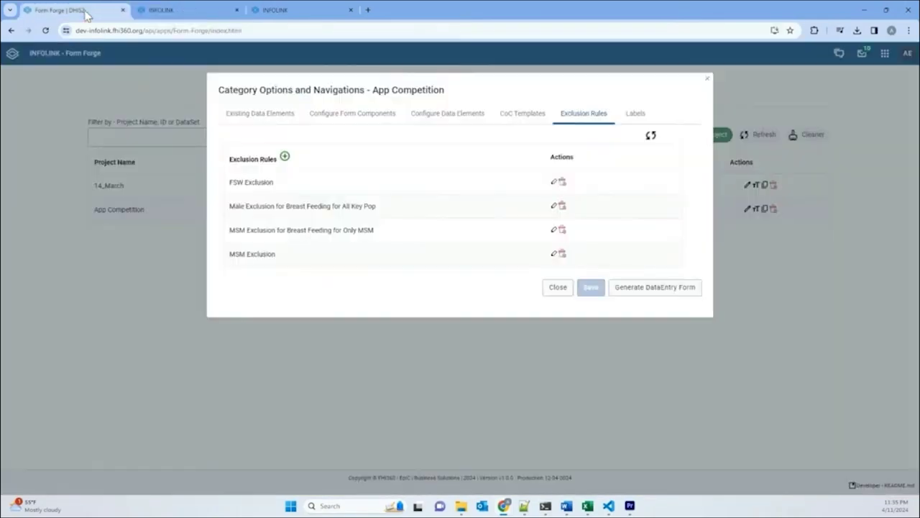
click(636, 113)
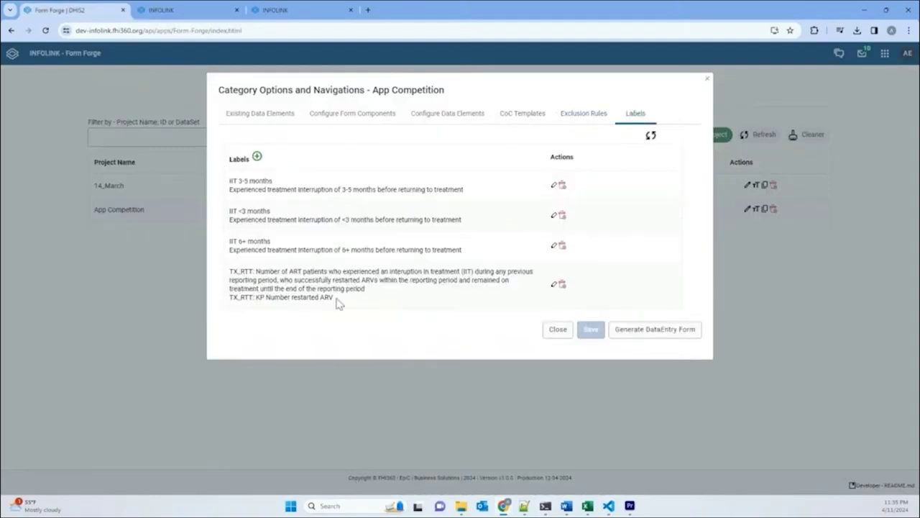
drag(340, 303, 299, 289)
click(315, 288)
drag(365, 289, 233, 272)
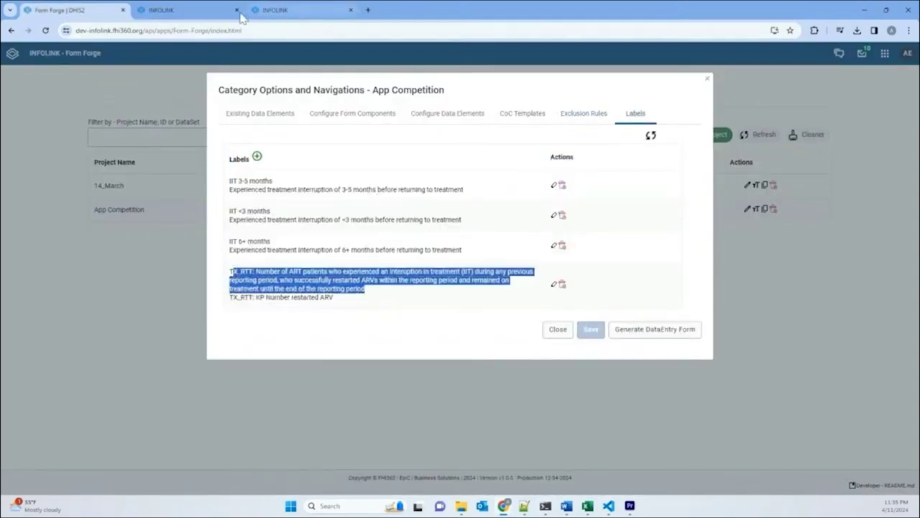
Check the IIT <3 months row label in the data entry form, and return to Form Forge to review the exclusion rules
click(204, 11)
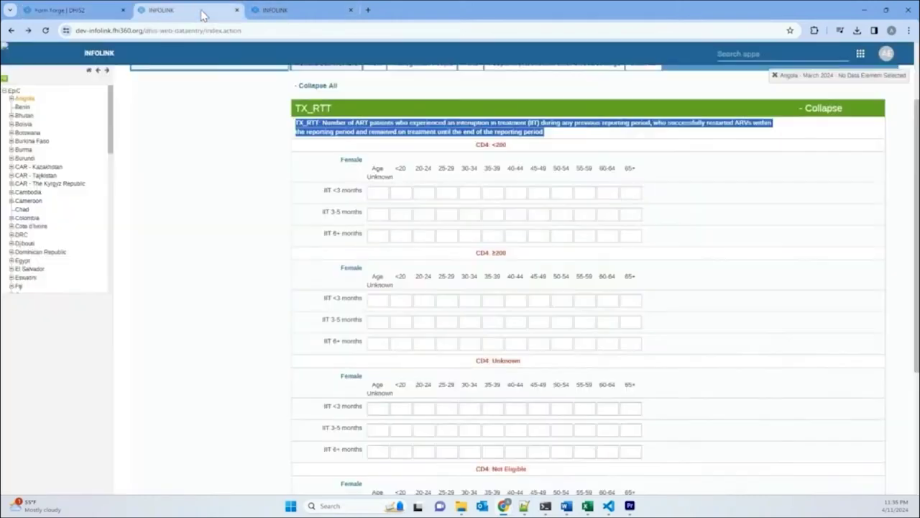
click(328, 188)
triple_click(328, 188)
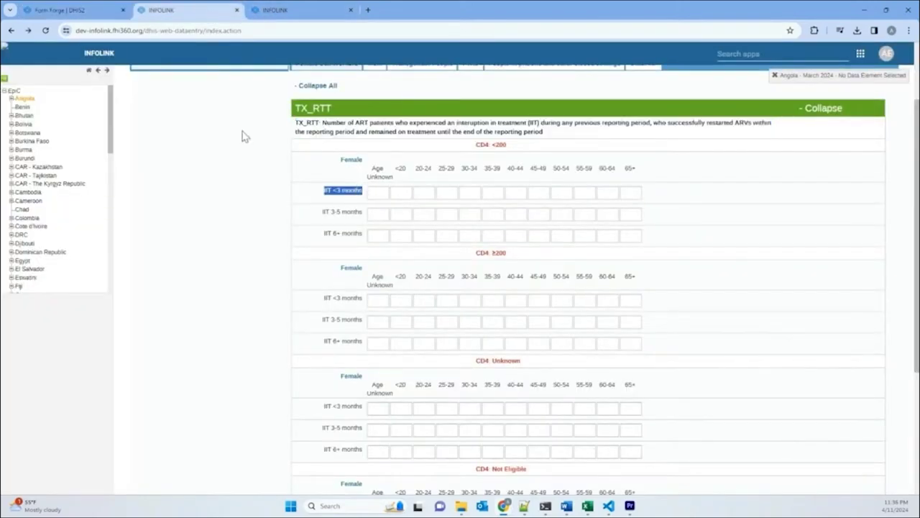
key(ctrl+shift+Tab)
click(583, 116)
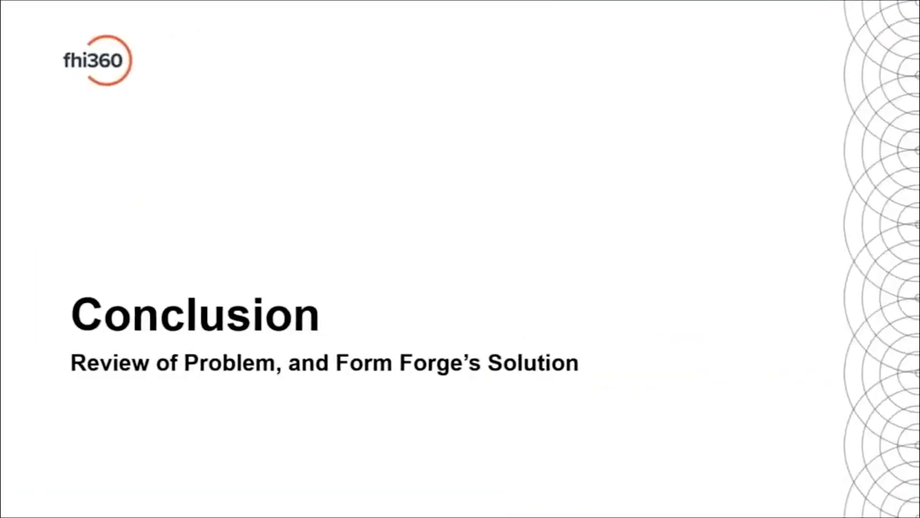
key(Right)
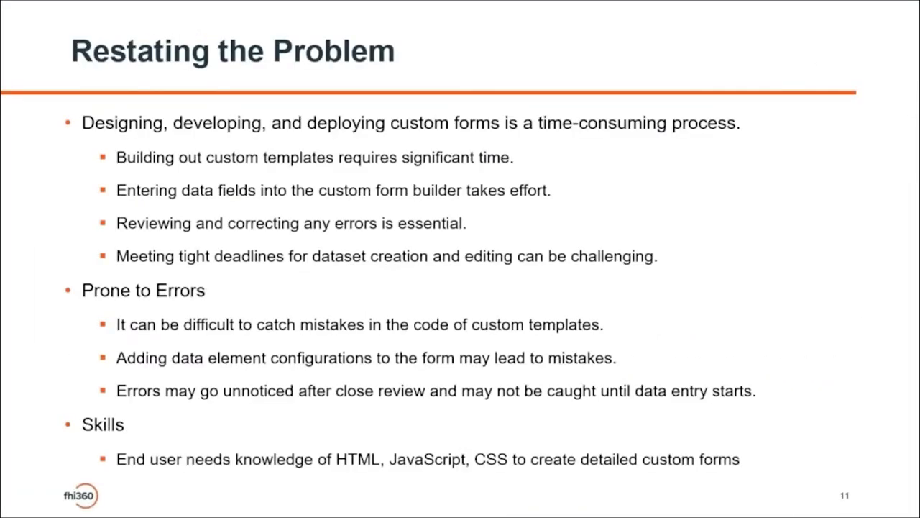